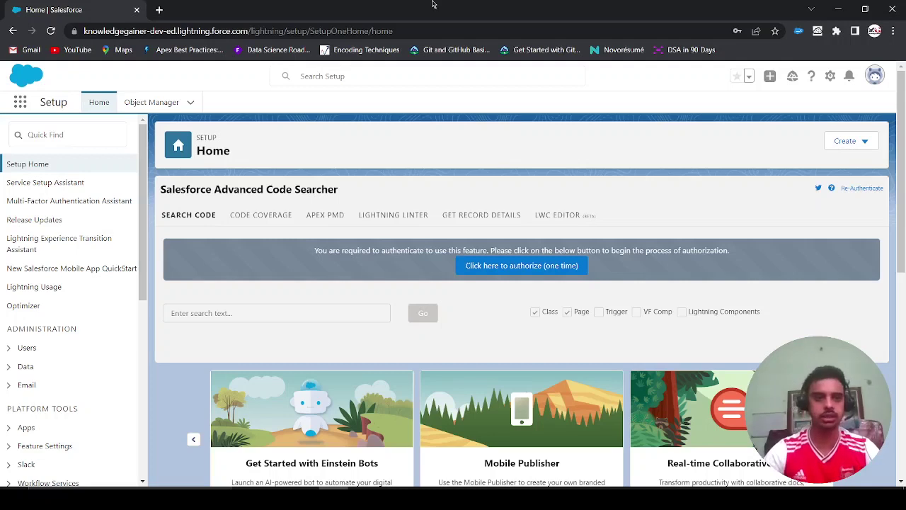
# - Place the cursor in the Setup Quick Find box to search setup pages
pyautogui.click(106, 139)
# - Filter Quick Find on 'users' and open the Users list
pyautogui.write('users')
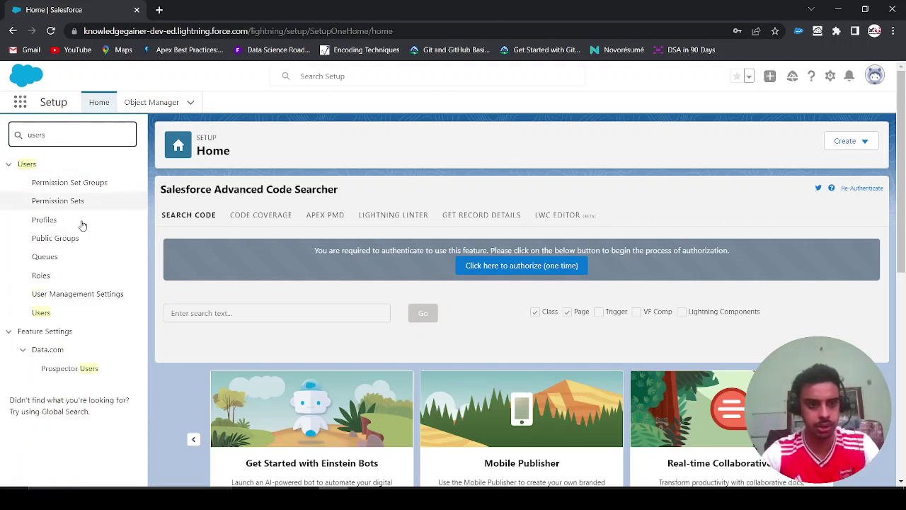
pyautogui.click(41, 313)
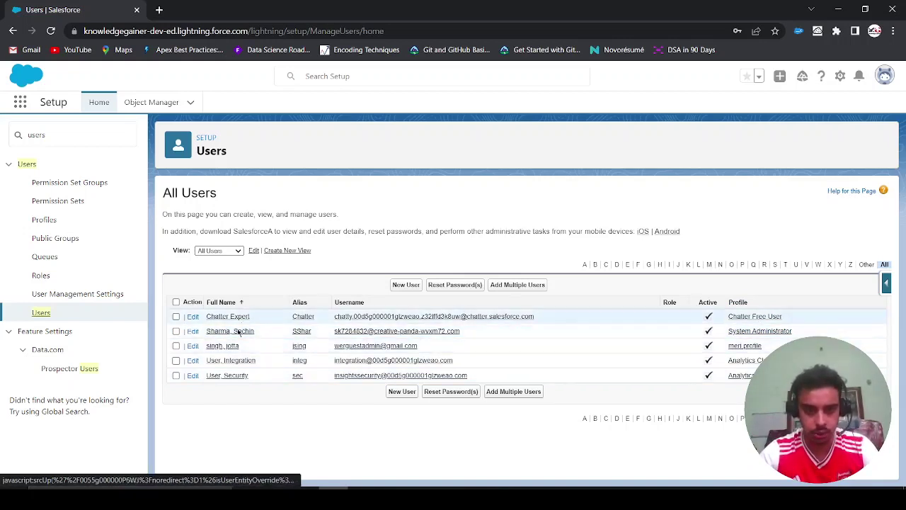
# - Open the System Administrator profile and scroll down to its Standard Object Permissions
pyautogui.click(758, 331)
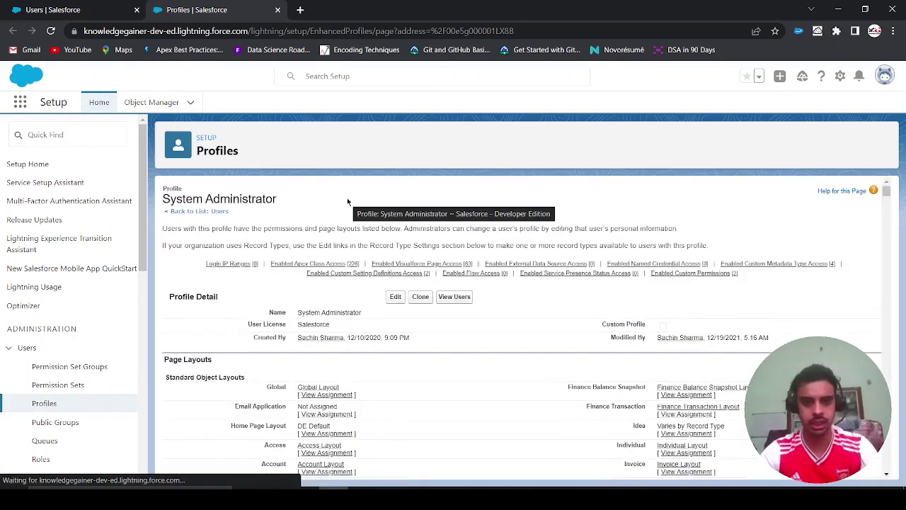
pyautogui.scroll(-10, 360, 257)
pyautogui.scroll(3, 361, 257)
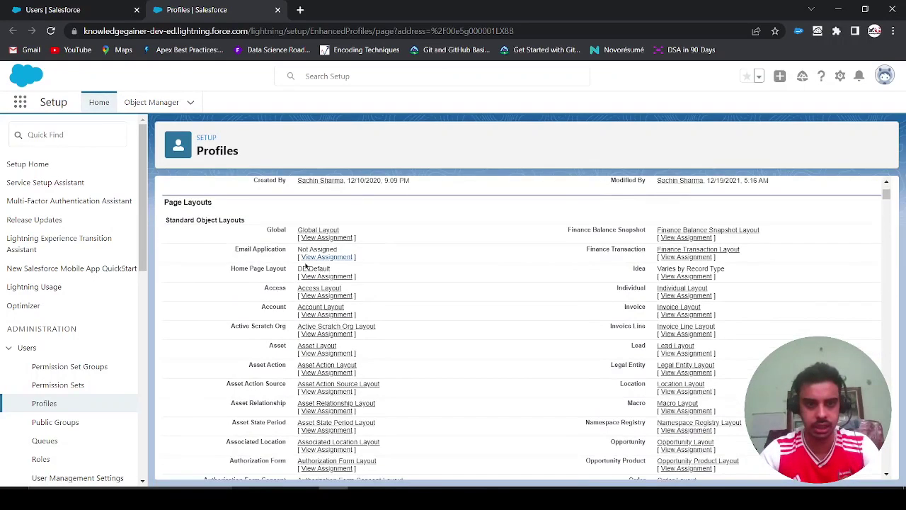
pyautogui.scroll(-10, 405, 301)
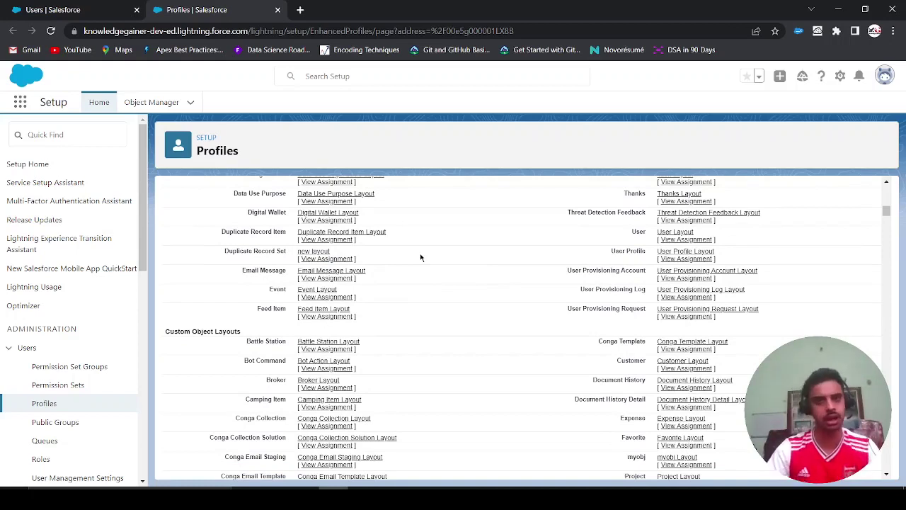
pyautogui.scroll(-12, 421, 258)
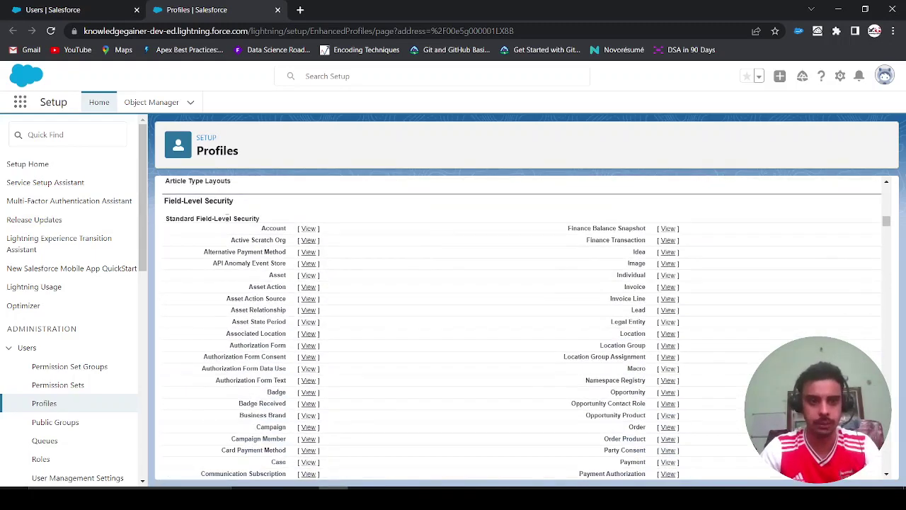
pyautogui.scroll(-15, 425, 255)
pyautogui.scroll(-3, 521, 270)
pyautogui.scroll(6, 520, 270)
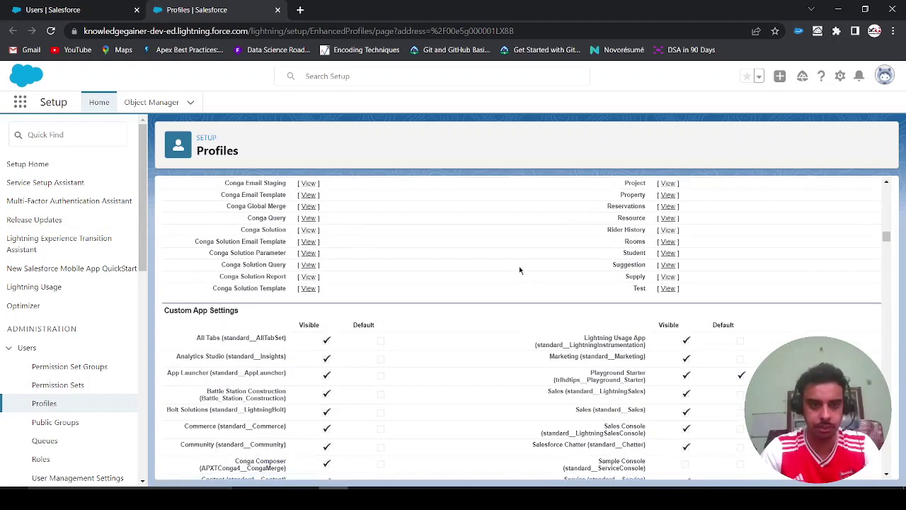
pyautogui.scroll(-15, 520, 270)
pyautogui.scroll(-10, 520, 270)
pyautogui.scroll(-15, 461, 265)
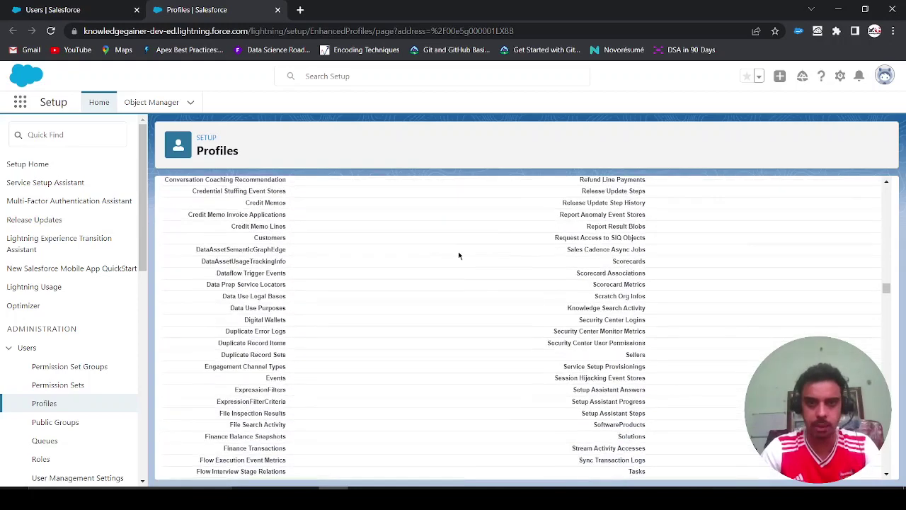
pyautogui.scroll(-15, 458, 255)
pyautogui.scroll(3, 459, 254)
pyautogui.scroll(-10, 461, 252)
pyautogui.scroll(-15, 467, 247)
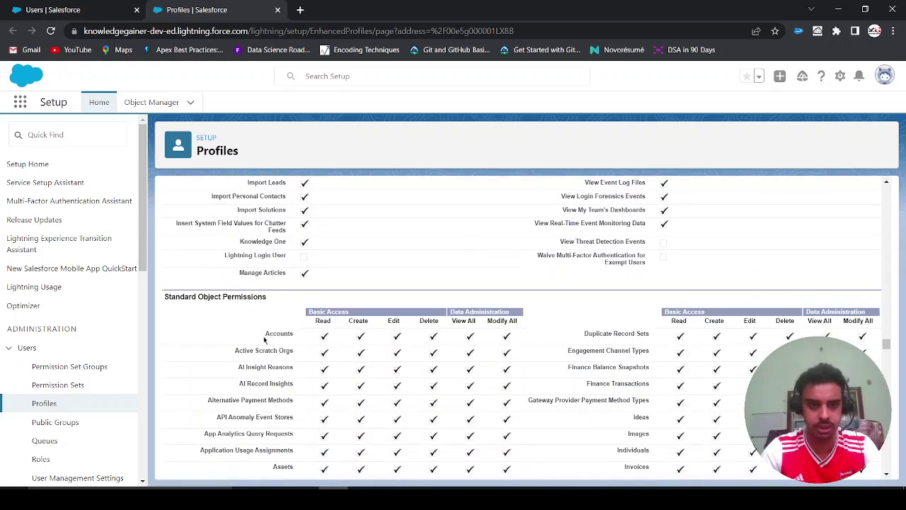
pyautogui.scroll(-2, 265, 340)
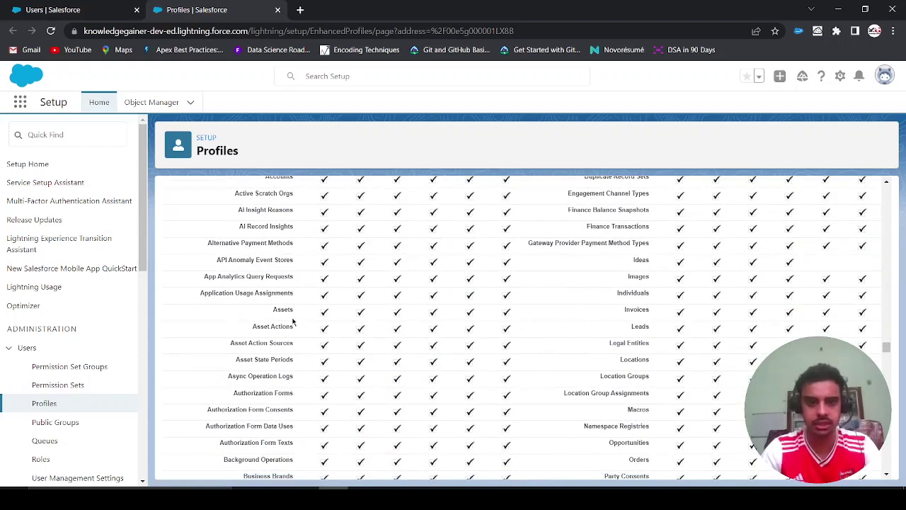
pyautogui.scroll(2, 293, 322)
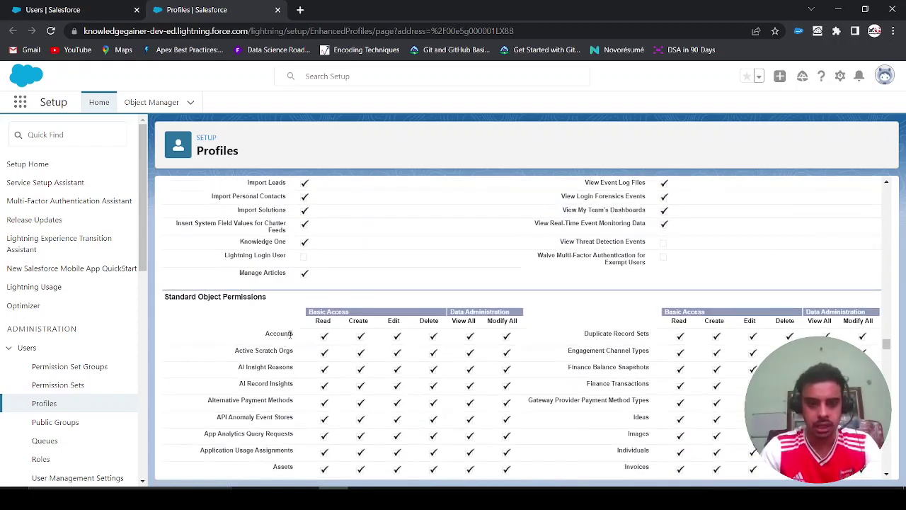
pyautogui.scroll(-3, 290, 335)
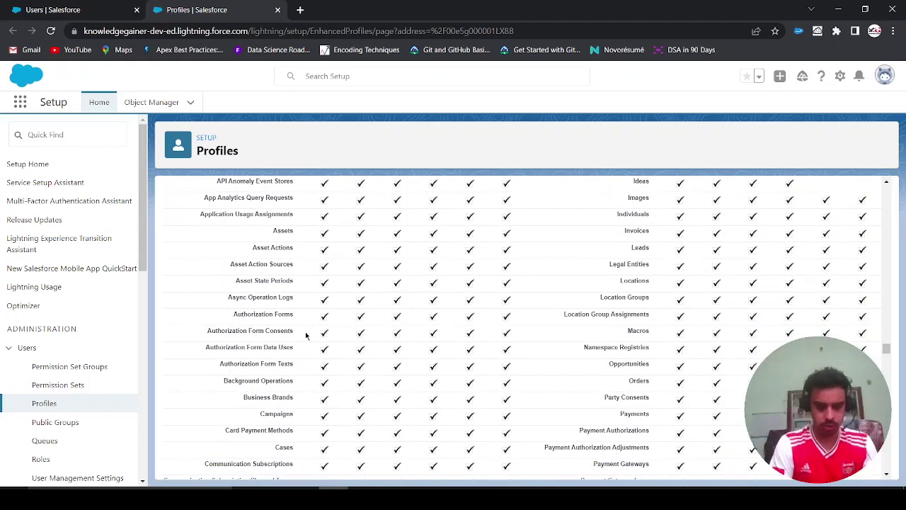
# - Search the System Administrator profile page for 'stude' to reach the Students permissions row
pyautogui.hotkey('ctrl', 'f')
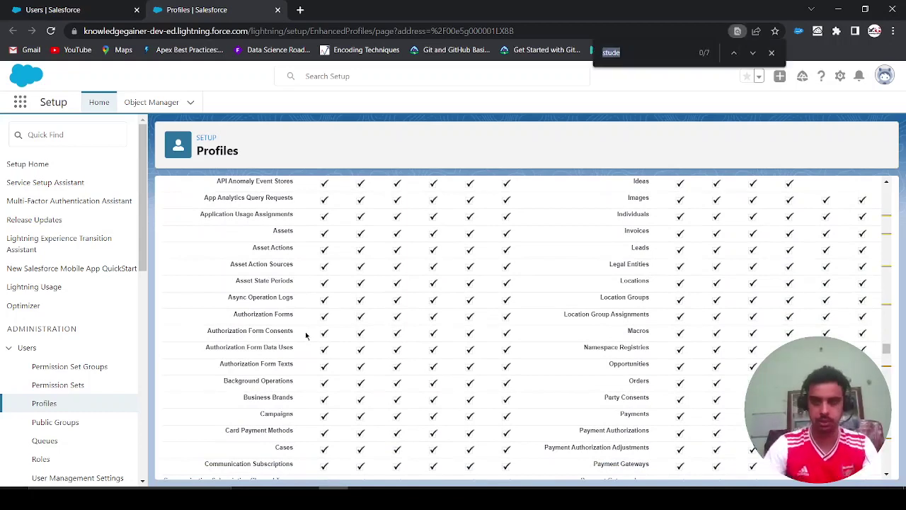
pyautogui.click(735, 53)
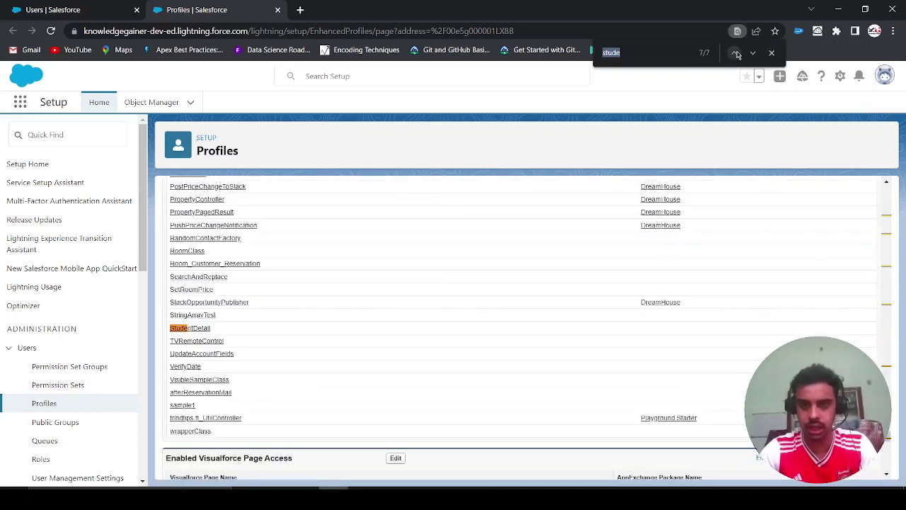
pyautogui.click(735, 53)
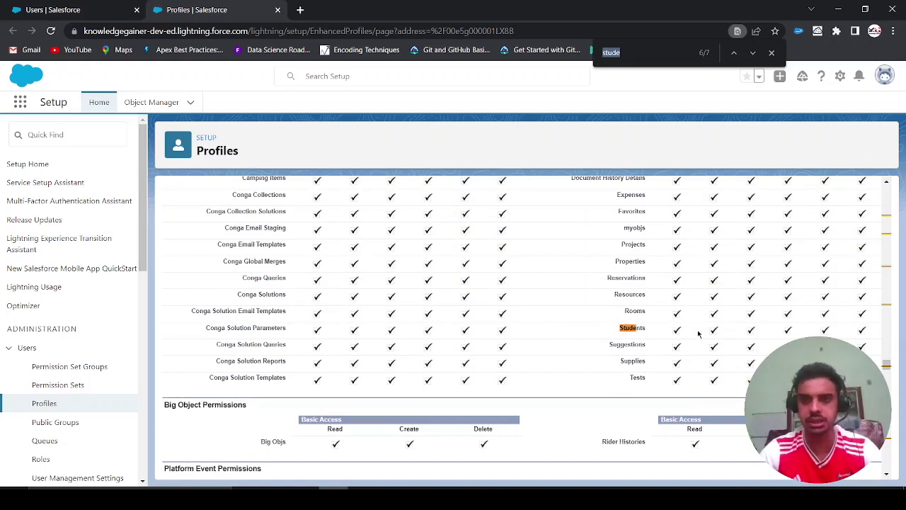
pyautogui.scroll(5, 698, 333)
pyautogui.scroll(-3, 699, 318)
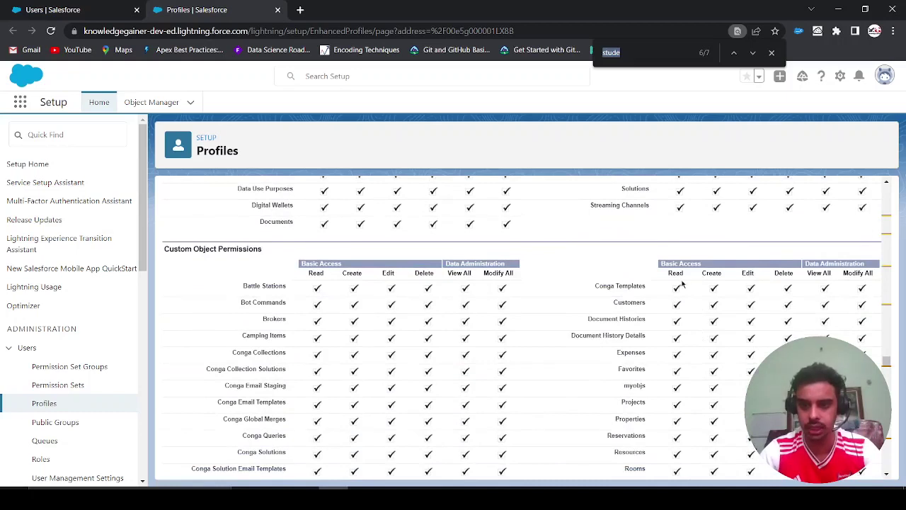
pyautogui.scroll(-1, 691, 276)
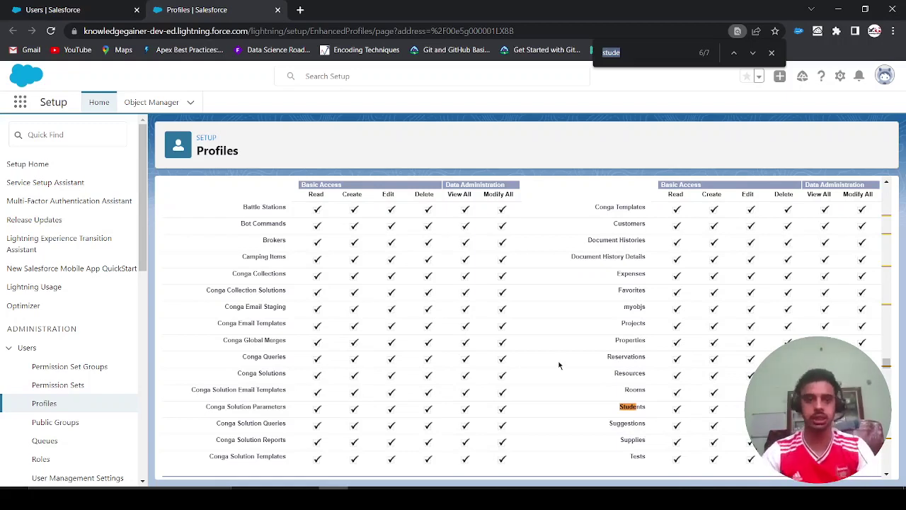
pyautogui.scroll(10, 538, 360)
pyautogui.click(62, 133)
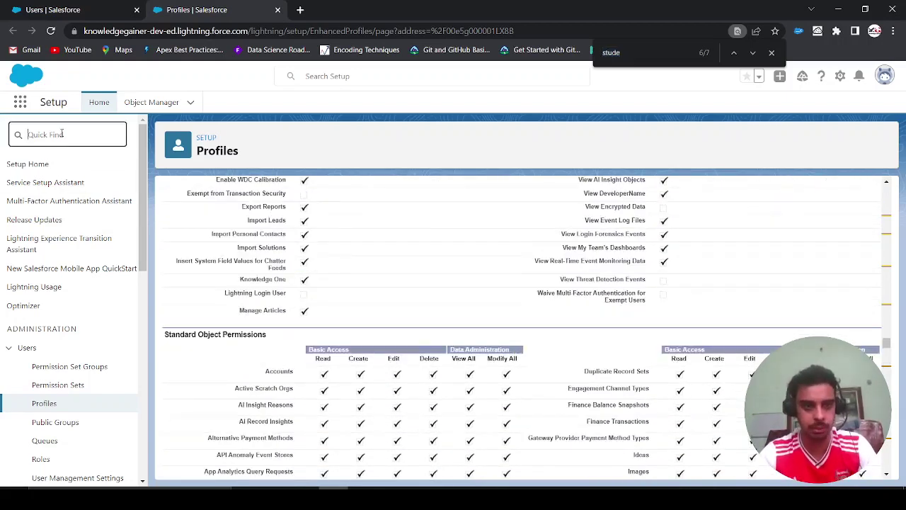
# - From the All Users list, open the 'meri profile' profile
pyautogui.click(42, 5)
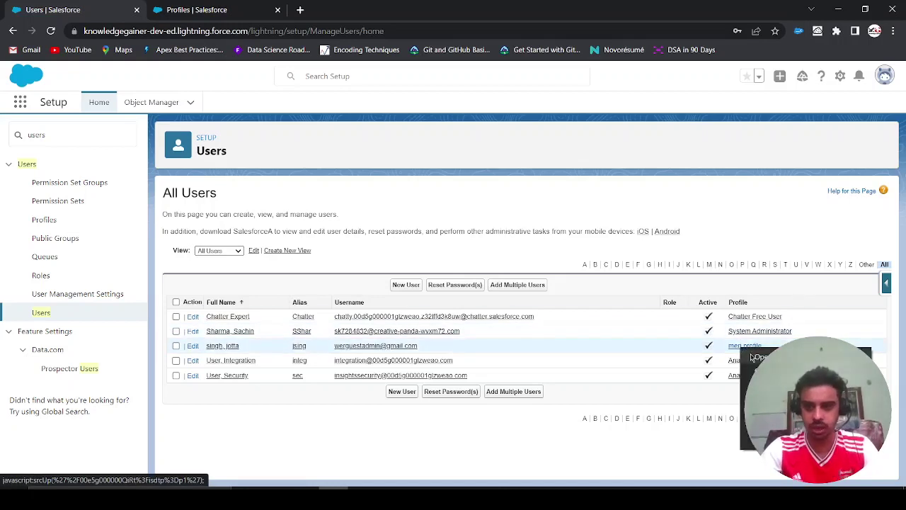
pyautogui.click(752, 356)
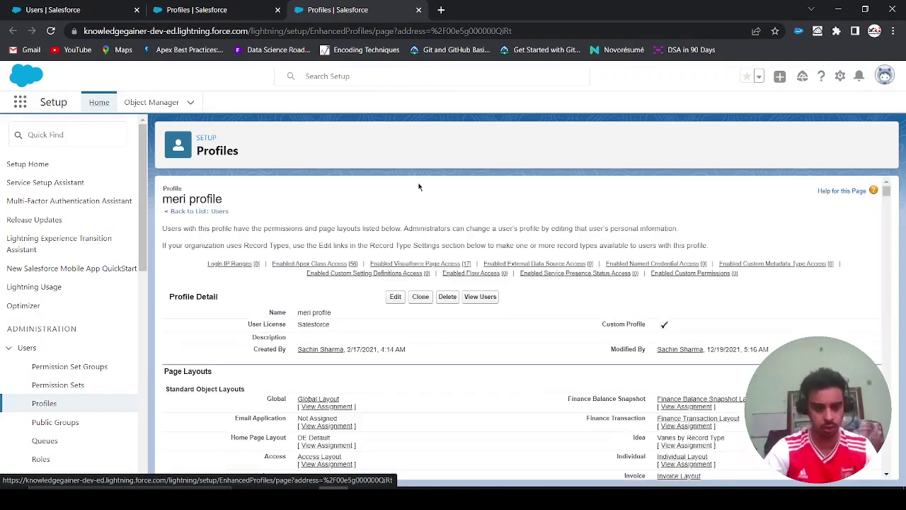
# - Find the Students row in the meri profile's object permissions
pyautogui.hotkey('ctrl', 'f')
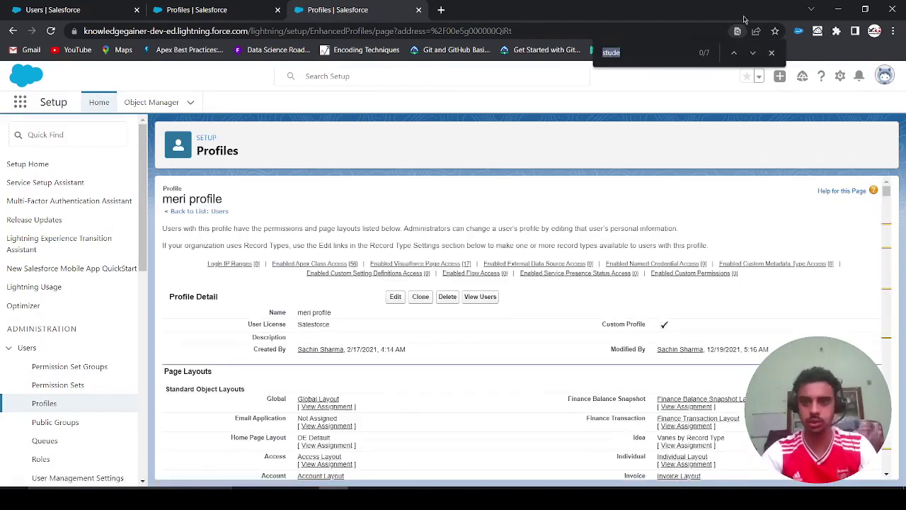
pyautogui.click(733, 52)
pyautogui.click(734, 52)
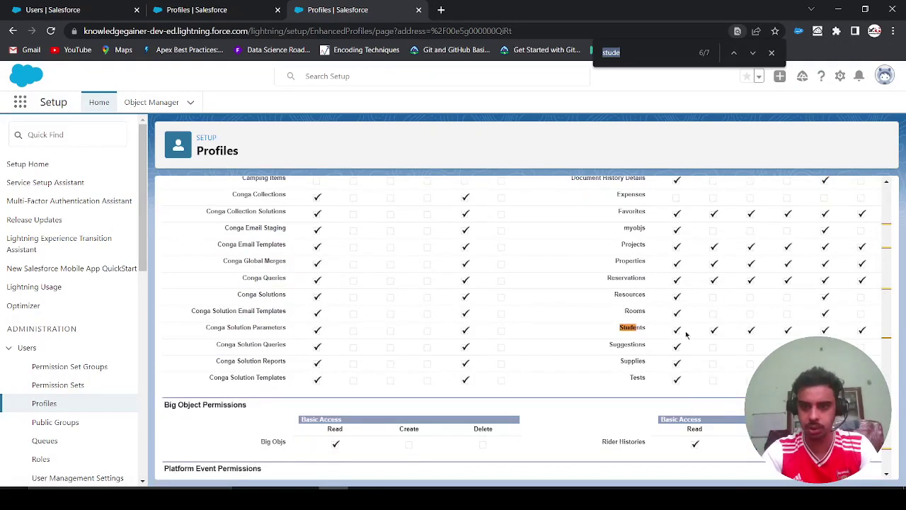
# - Review the System Administrator profile's custom object permissions, including Students
pyautogui.click(210, 8)
pyautogui.scroll(-10, 647, 333)
pyautogui.scroll(-4, 646, 332)
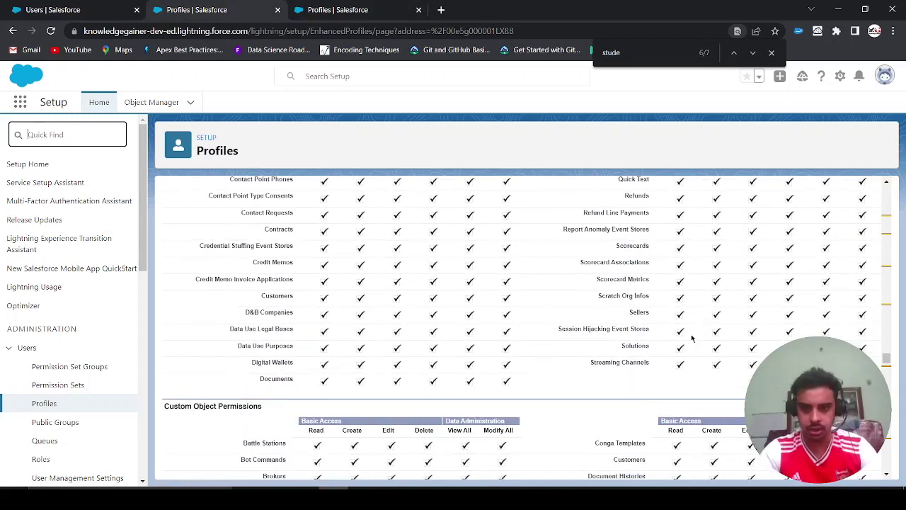
pyautogui.scroll(-5, 684, 338)
pyautogui.scroll(-1, 730, 390)
pyautogui.scroll(1, 524, 325)
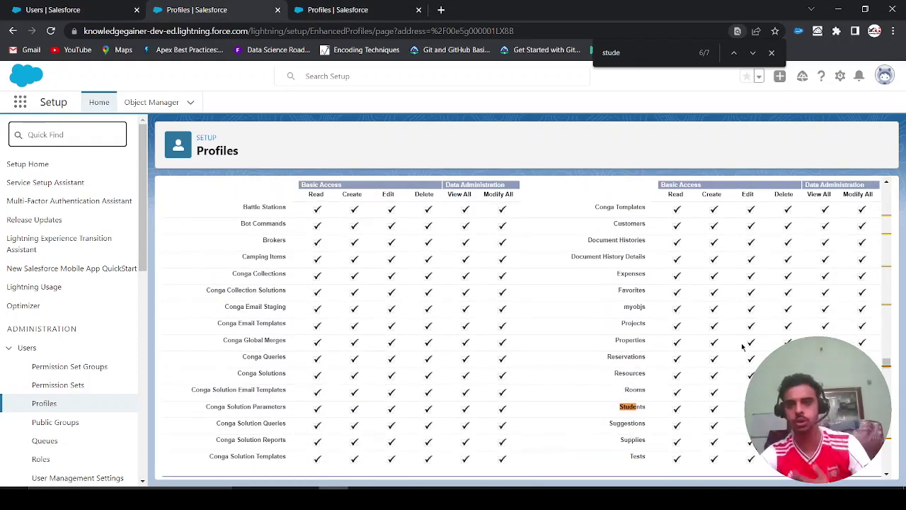
# - Compare the meri profile's object permissions against the System Administrator profile
pyautogui.click(328, 5)
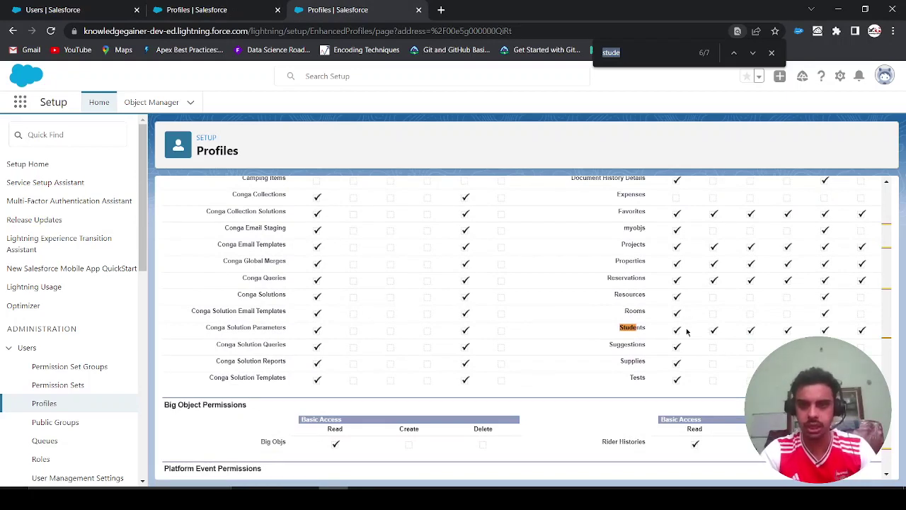
pyautogui.scroll(2, 653, 303)
pyautogui.scroll(-2, 654, 303)
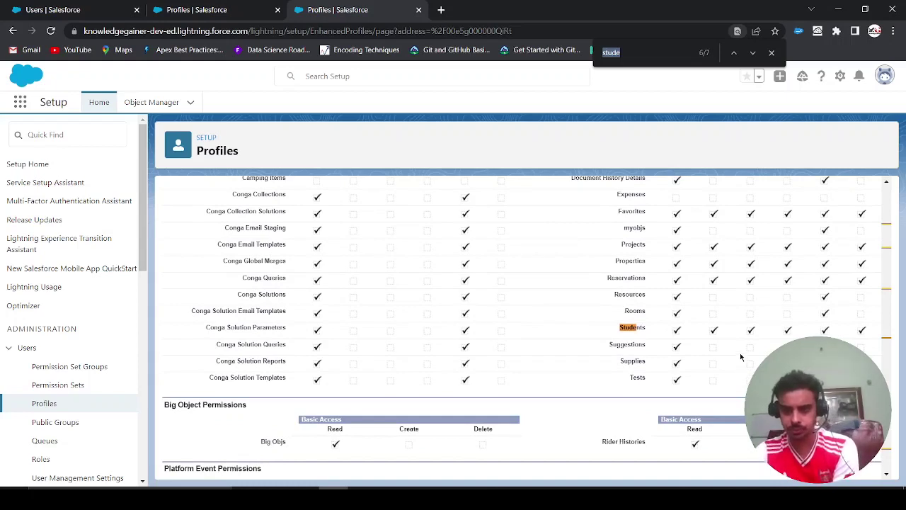
pyautogui.scroll(1, 741, 357)
pyautogui.scroll(2, 740, 356)
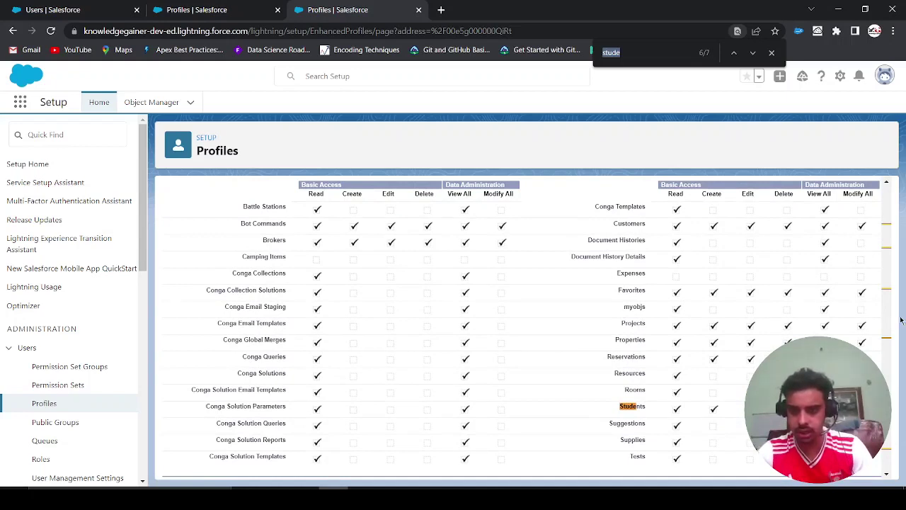
pyautogui.scroll(-5, 903, 320)
pyautogui.moveTo(887, 325); pyautogui.dragTo(884, 176)
pyautogui.click(204, 9)
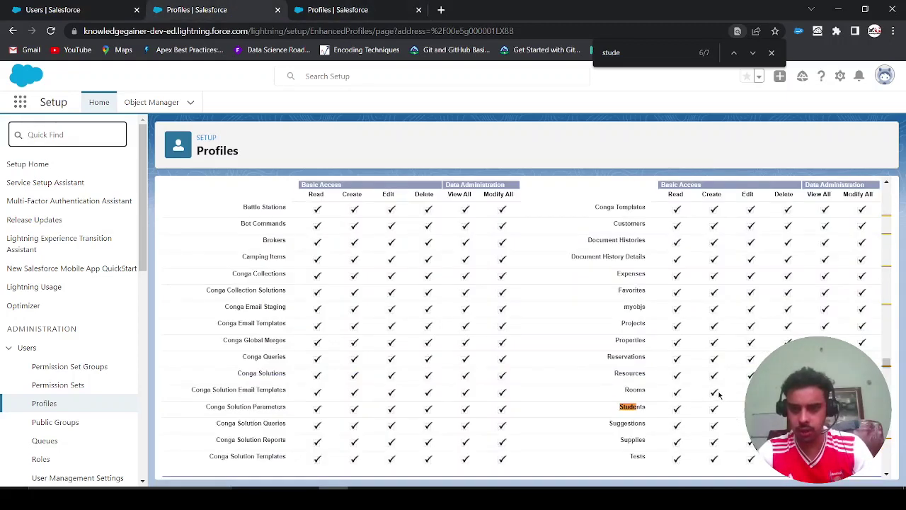
# - Search the meri profile for 'rooms', showing Rooms has only Read access
pyautogui.hotkey('ctrl', 'Tab')
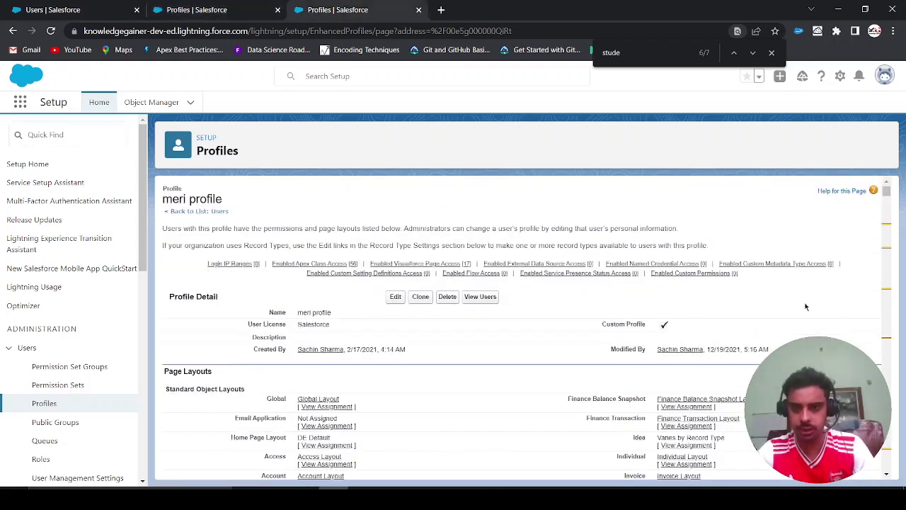
pyautogui.hotkey('ctrl', 'f')
pyautogui.write('rooms')
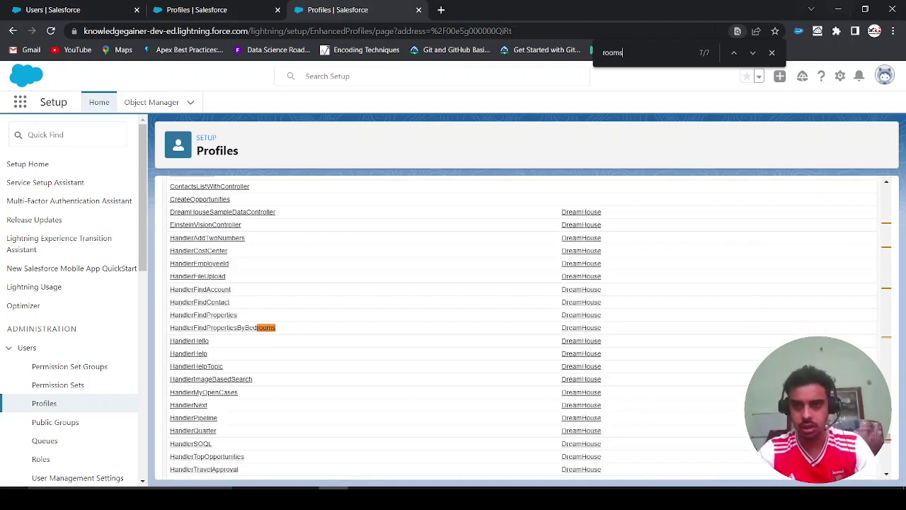
pyautogui.click(734, 55)
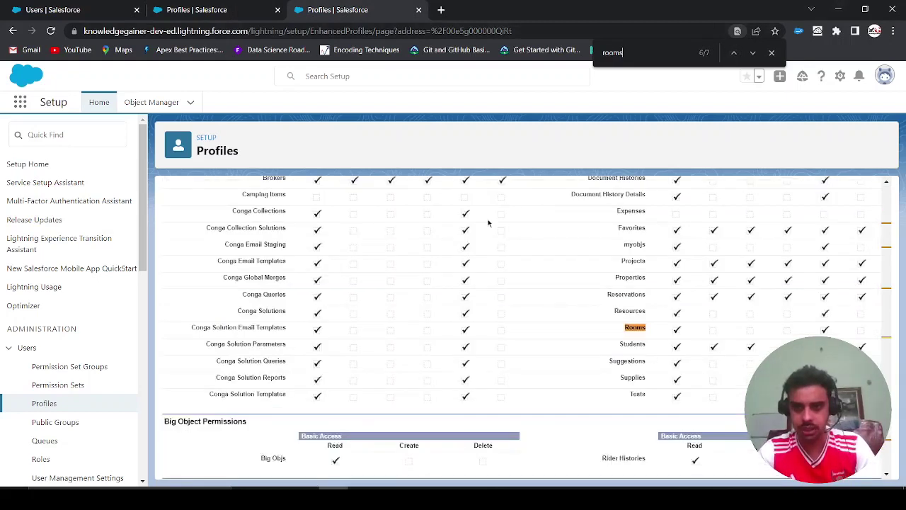
pyautogui.click(206, 9)
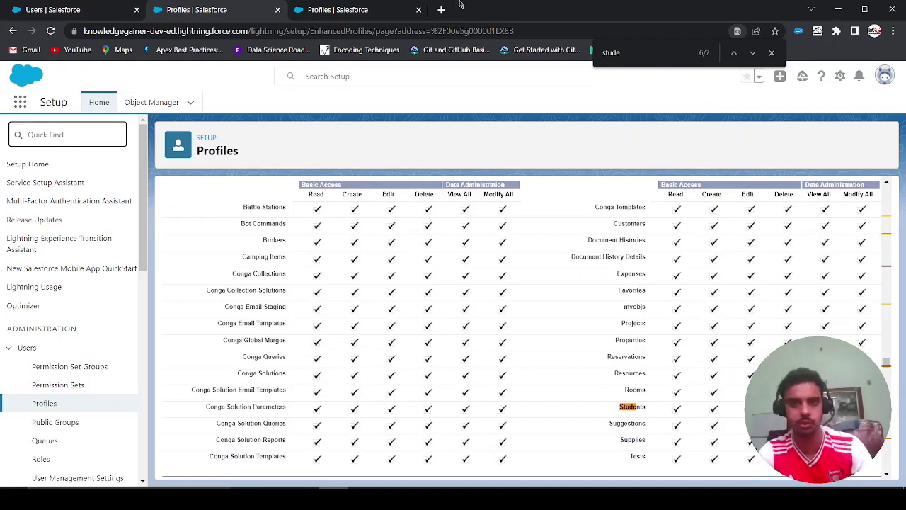
pyautogui.click(357, 8)
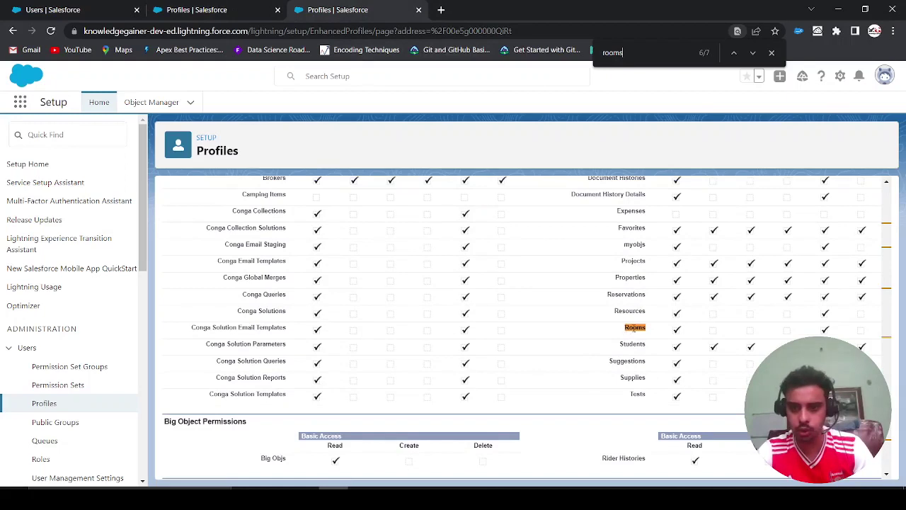
pyautogui.scroll(1, 665, 340)
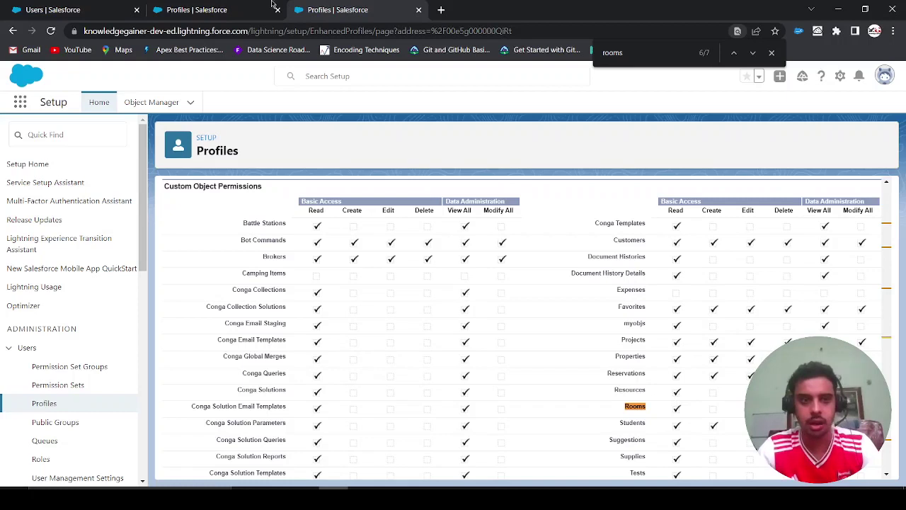
# - Flip between the profile tabs and end on the All Users list
pyautogui.click(107, 9)
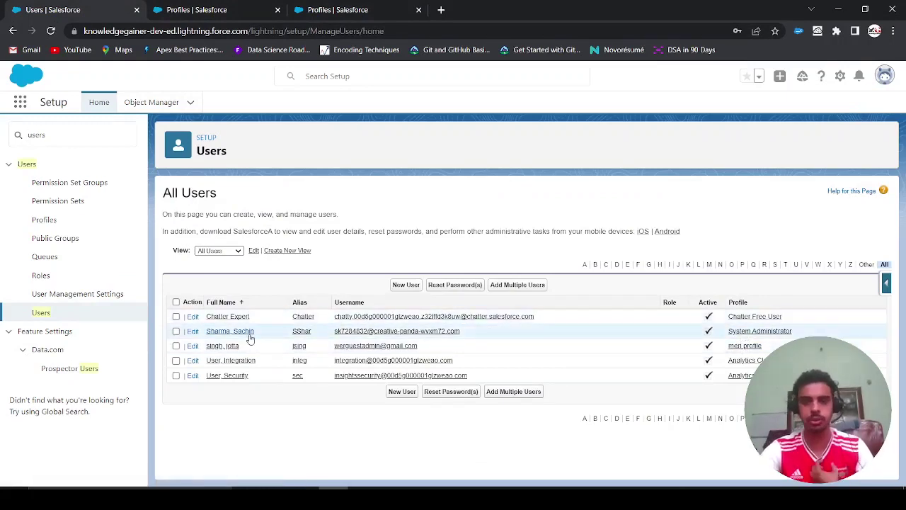
pyautogui.hotkey('ctrl', 'Tab')
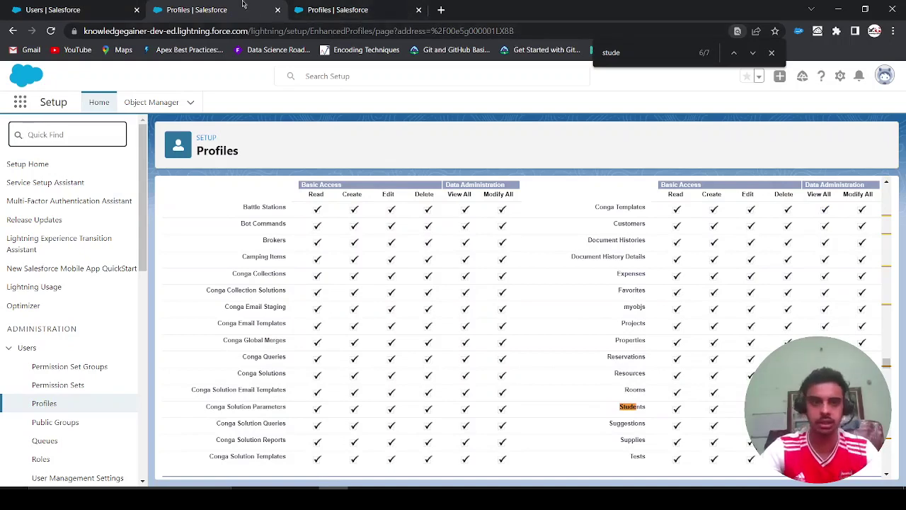
pyautogui.click(375, 10)
pyautogui.hotkey('ctrl', 'Tab')
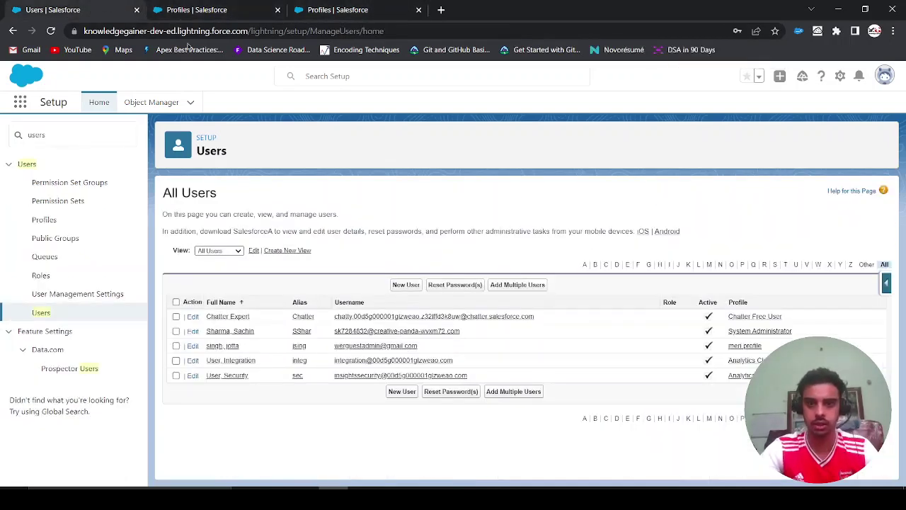
# - In a new Setup tab, find 'rooms' in the App Launcher and open the Rooms list
pyautogui.click(840, 77)
pyautogui.click(800, 109)
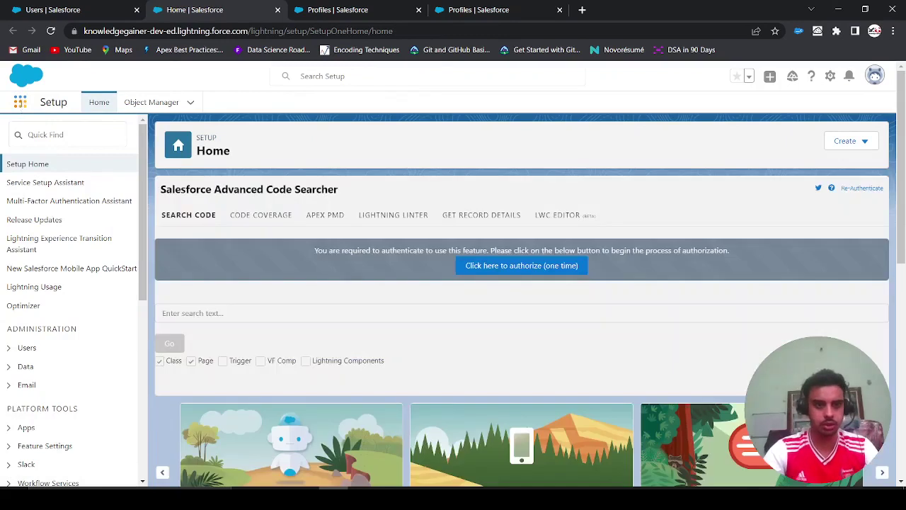
pyautogui.click(20, 102)
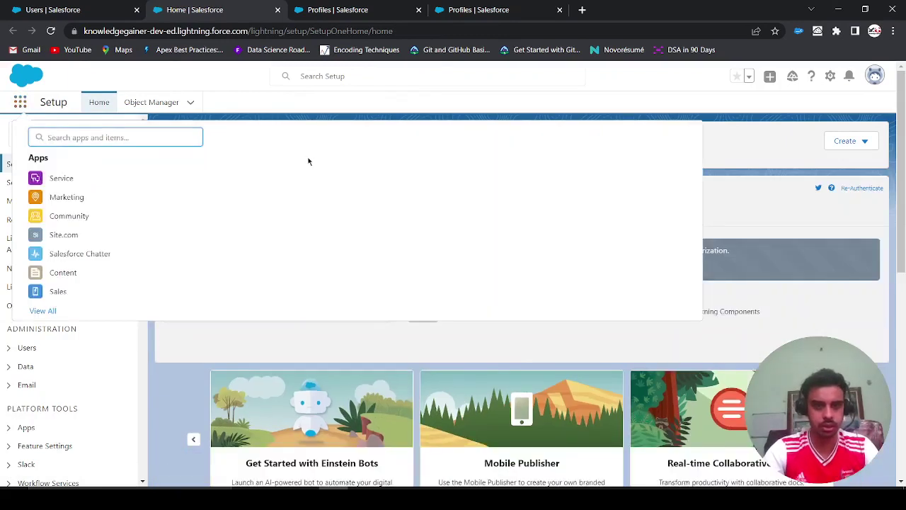
pyautogui.write('rooms')
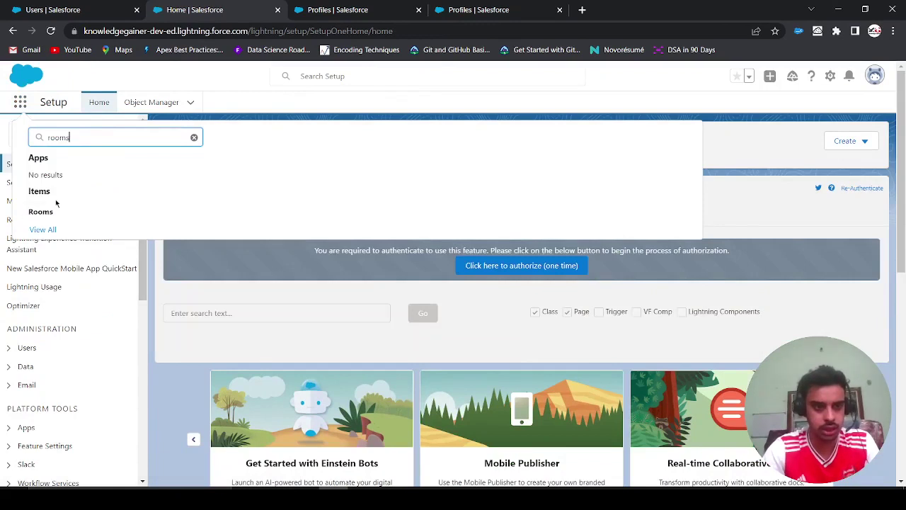
pyautogui.click(33, 216)
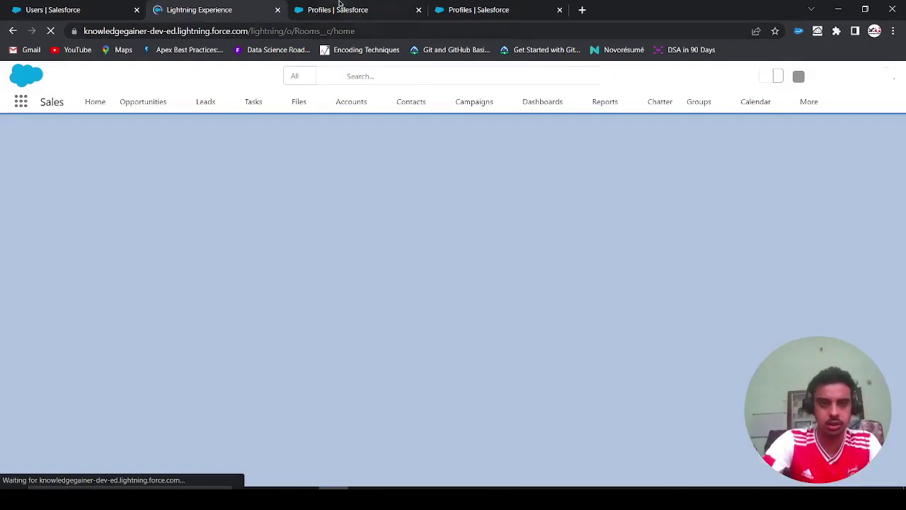
pyautogui.click(338, 9)
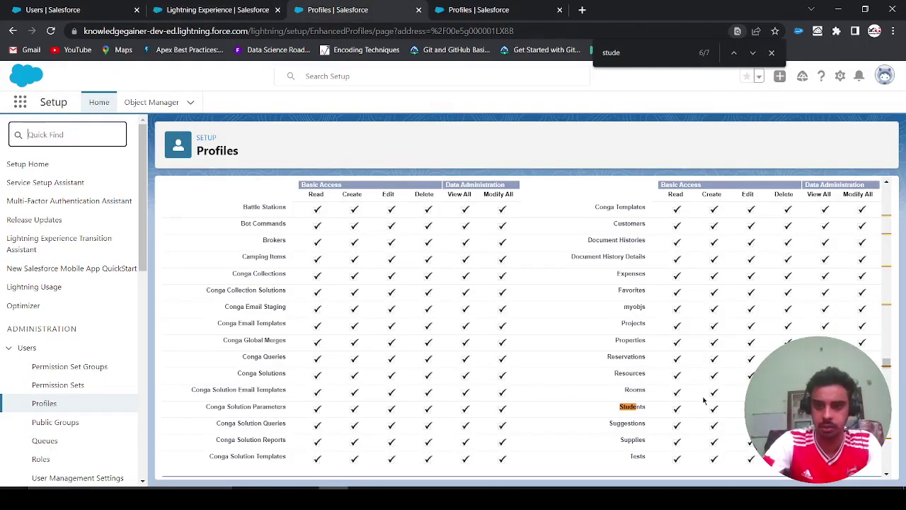
pyautogui.click(244, 6)
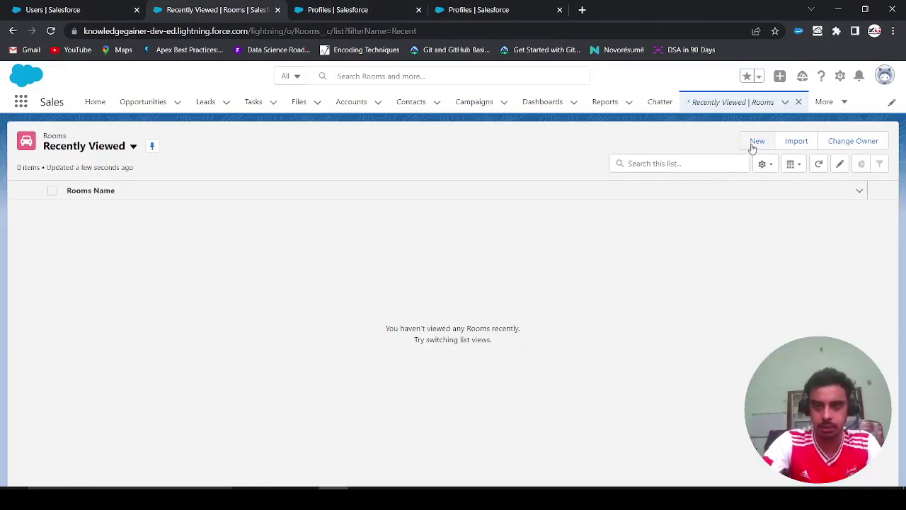
# - Create a new Room named 'room 1' with Food Price 100 and Price 1000
pyautogui.click(756, 142)
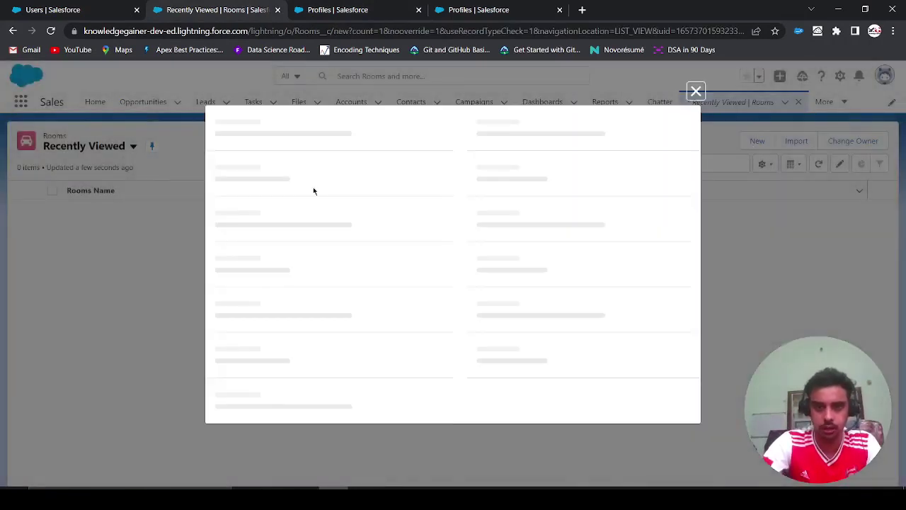
pyautogui.click(312, 204)
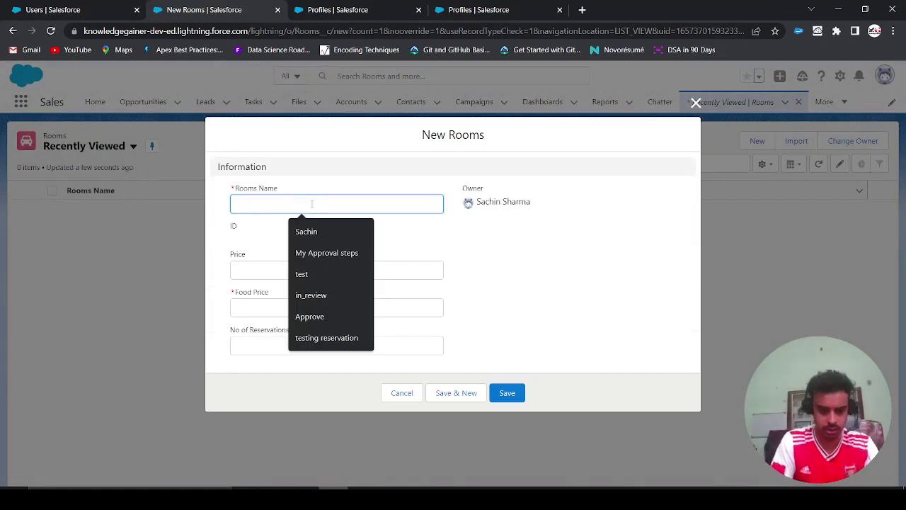
pyautogui.write('room 1')
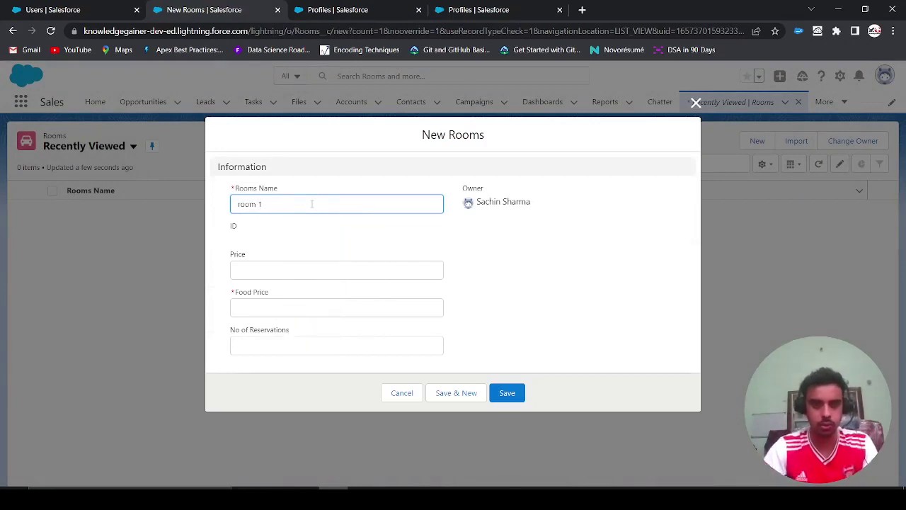
pyautogui.click(525, 259)
pyautogui.click(367, 309)
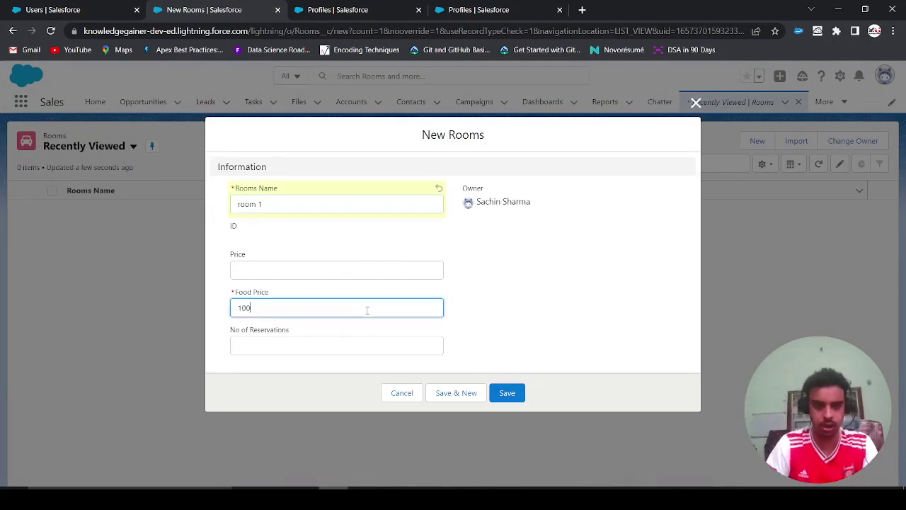
pyautogui.click(529, 298)
pyautogui.click(505, 397)
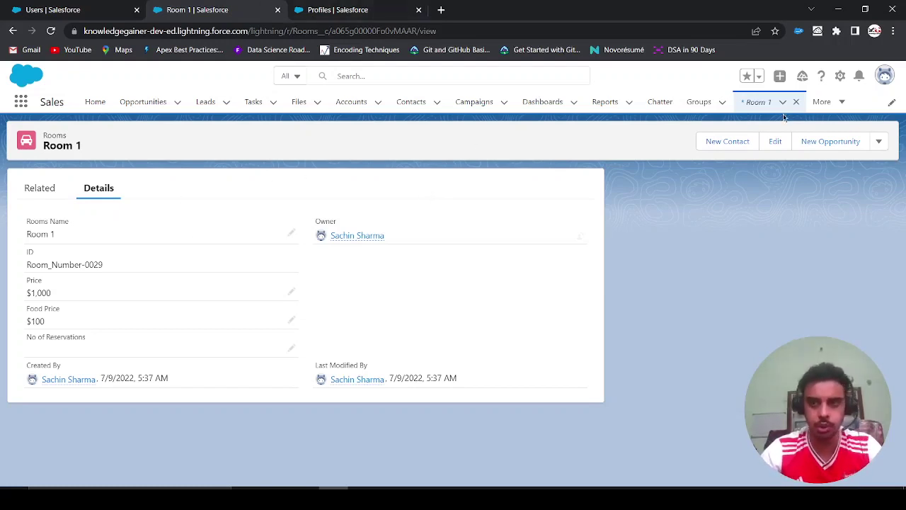
# - Compare the Room 1 record with meri profile's permissions page, scrolling up through the permissions
pyautogui.click(365, 6)
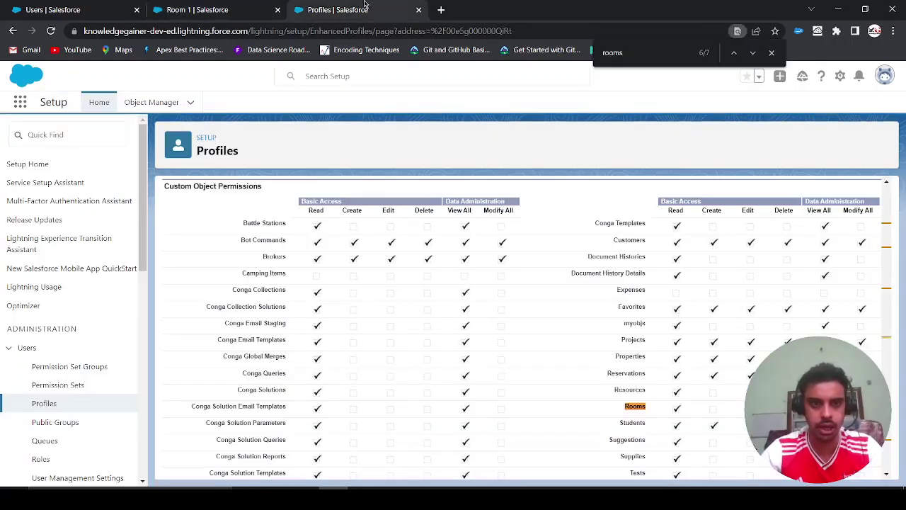
pyautogui.click(179, 6)
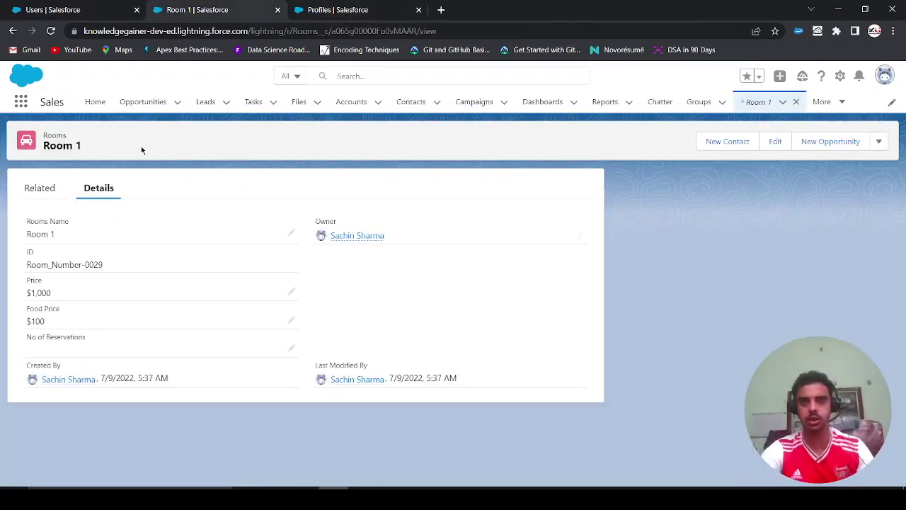
pyautogui.click(364, 8)
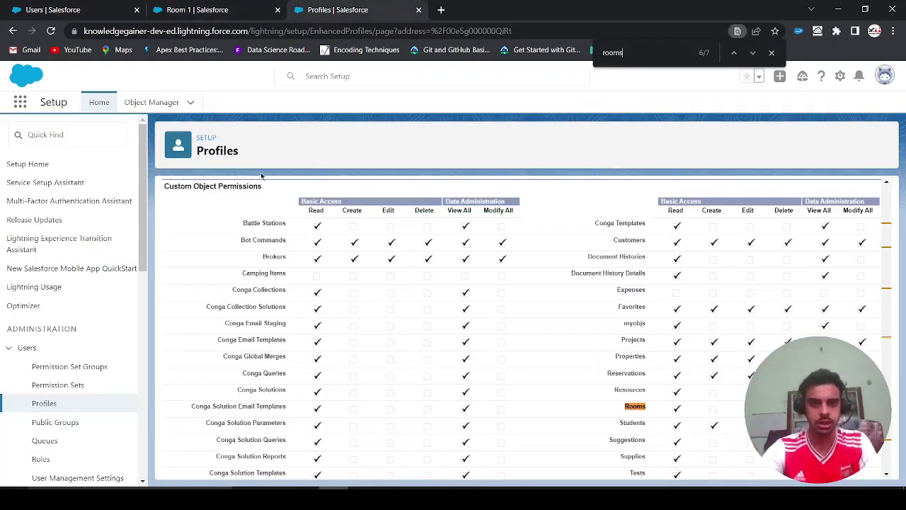
pyautogui.scroll(10, 470, 297)
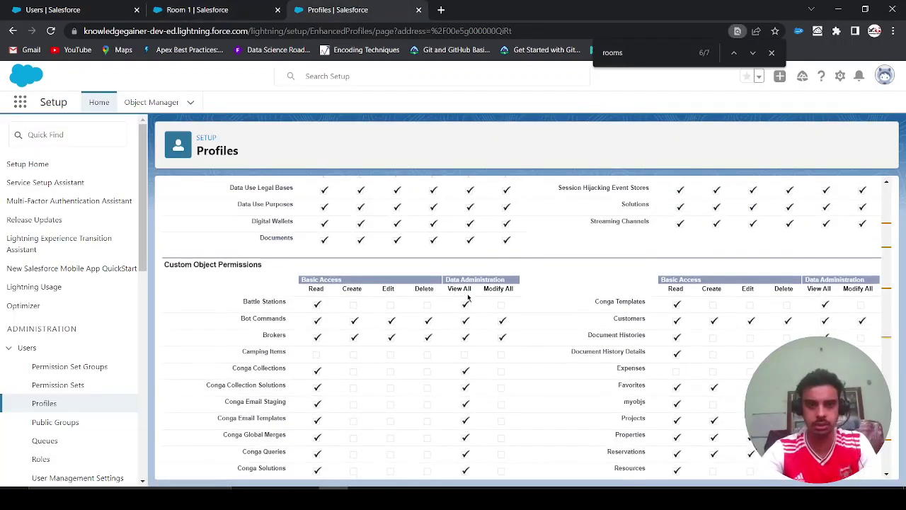
pyautogui.scroll(8, 483, 296)
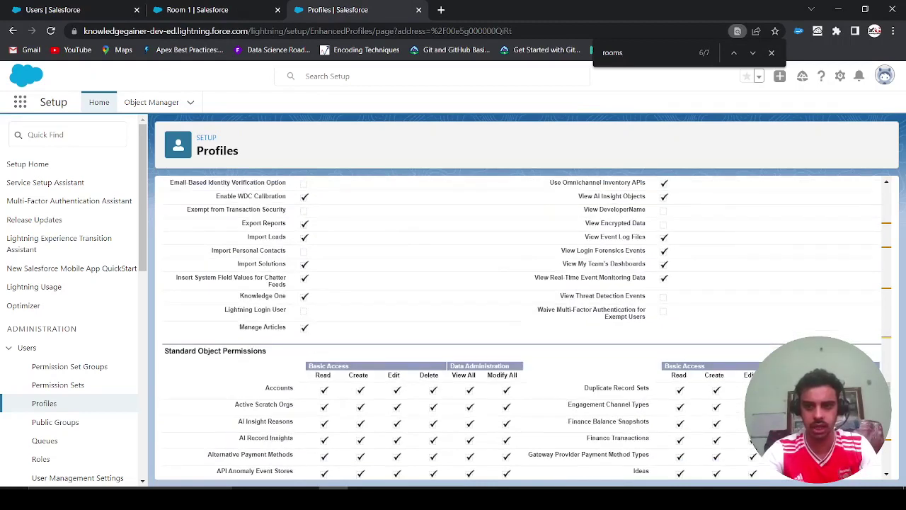
pyautogui.scroll(10, 484, 296)
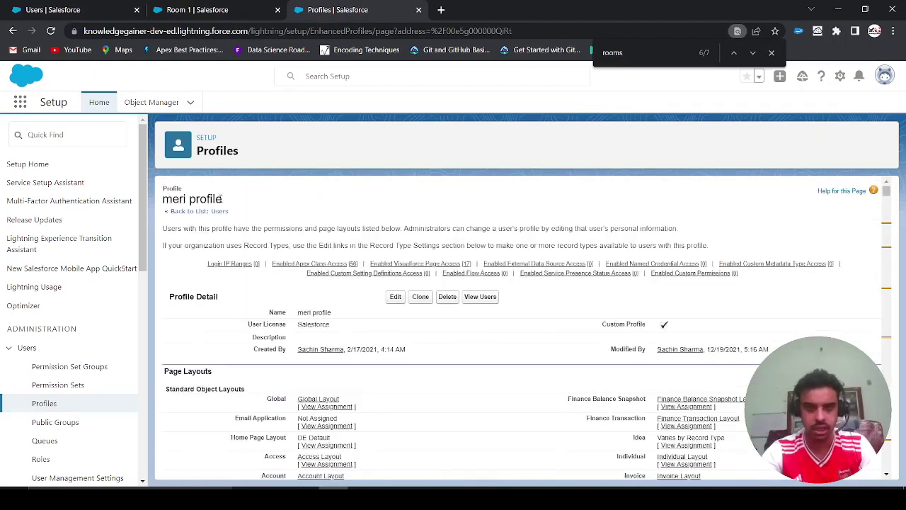
pyautogui.moveTo(885, 203); pyautogui.dragTo(890, 427)
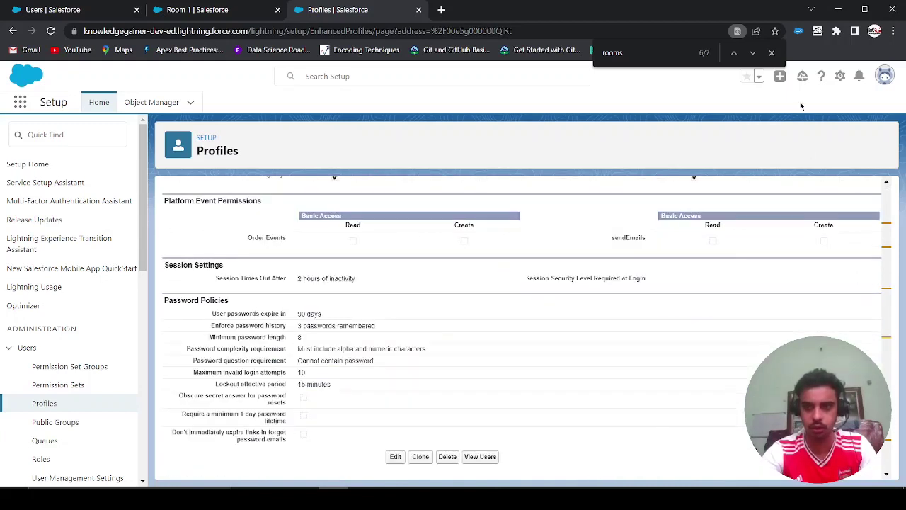
# - Find the Rooms row in Custom Object Permissions, then bring up the All Users list
pyautogui.click(752, 53)
pyautogui.click(733, 56)
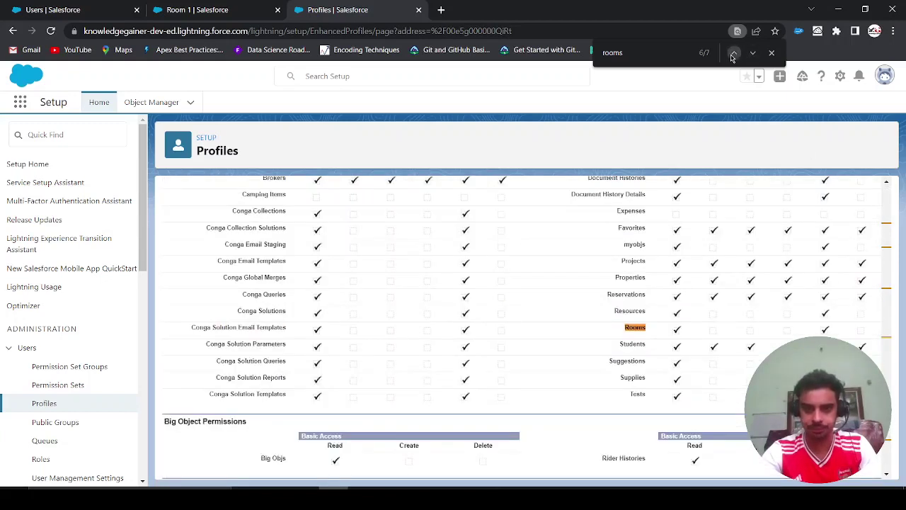
pyautogui.scroll(2, 711, 336)
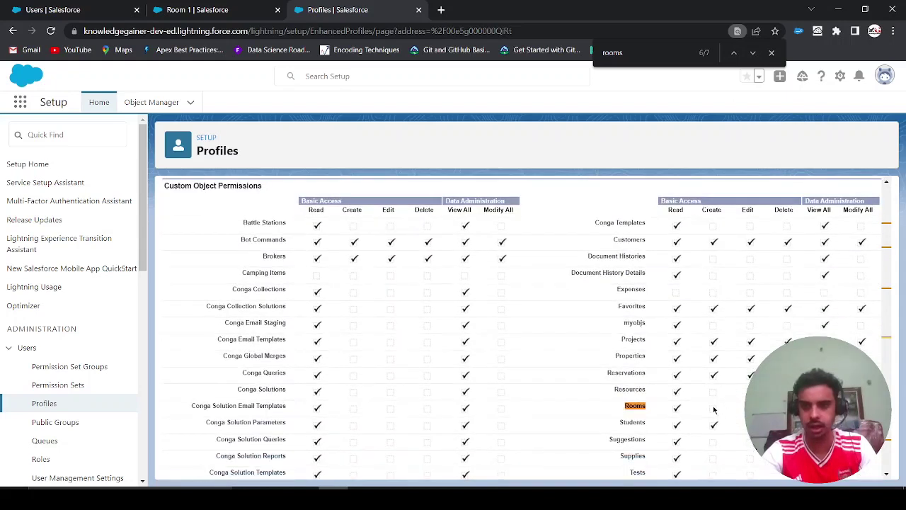
pyautogui.click(102, 7)
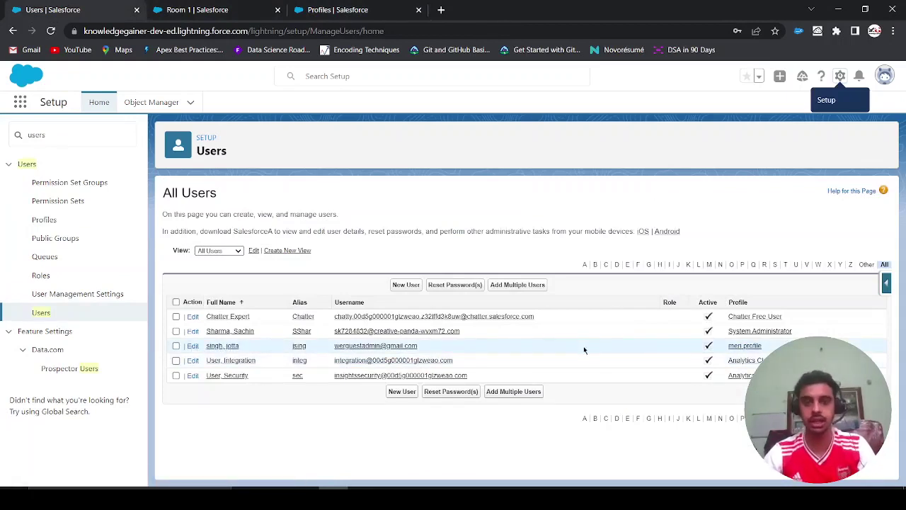
# - Log the admin out from the avatar menu in the Room 1 tab
pyautogui.click(193, 9)
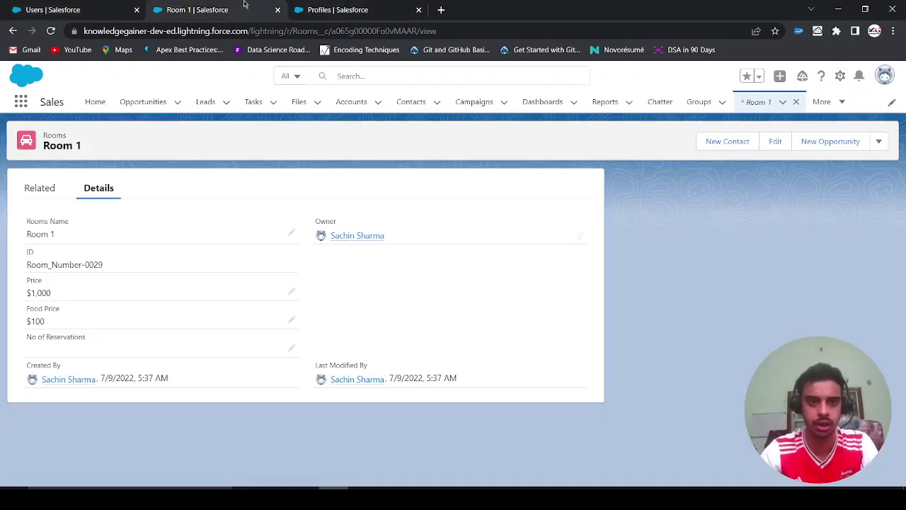
pyautogui.click(343, 6)
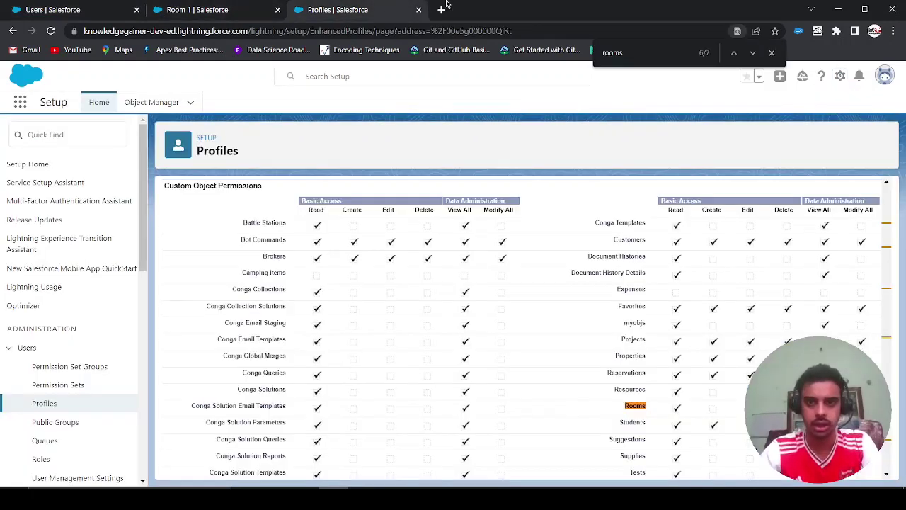
pyautogui.click(266, 8)
pyautogui.click(884, 76)
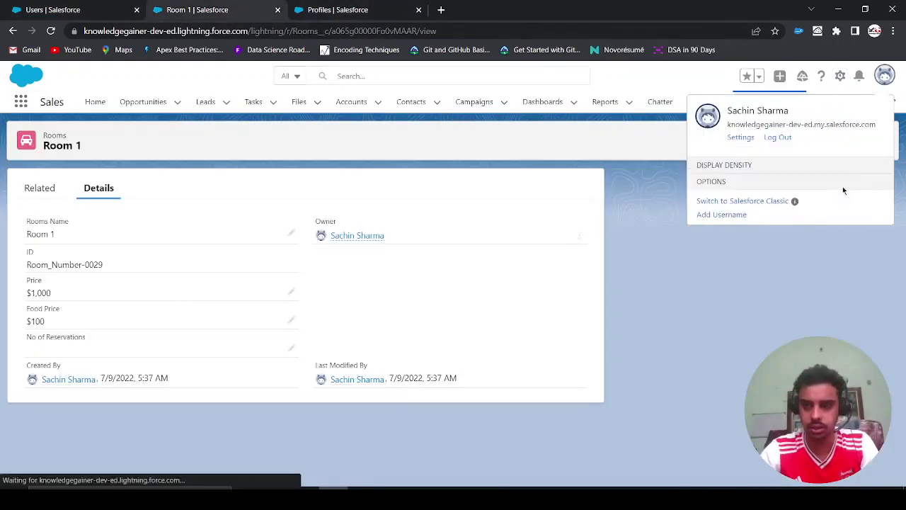
pyautogui.click(778, 139)
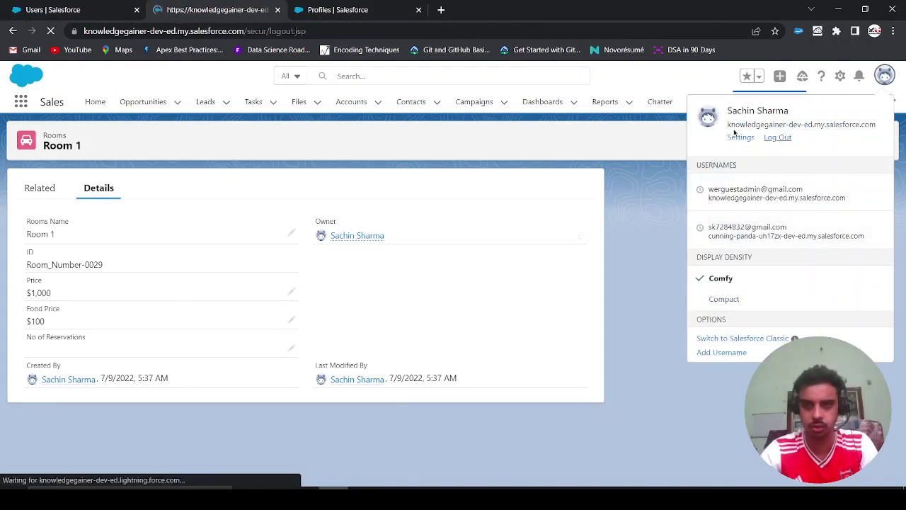
# - Copy the test user's username from All Users and go to the login page
pyautogui.click(111, 7)
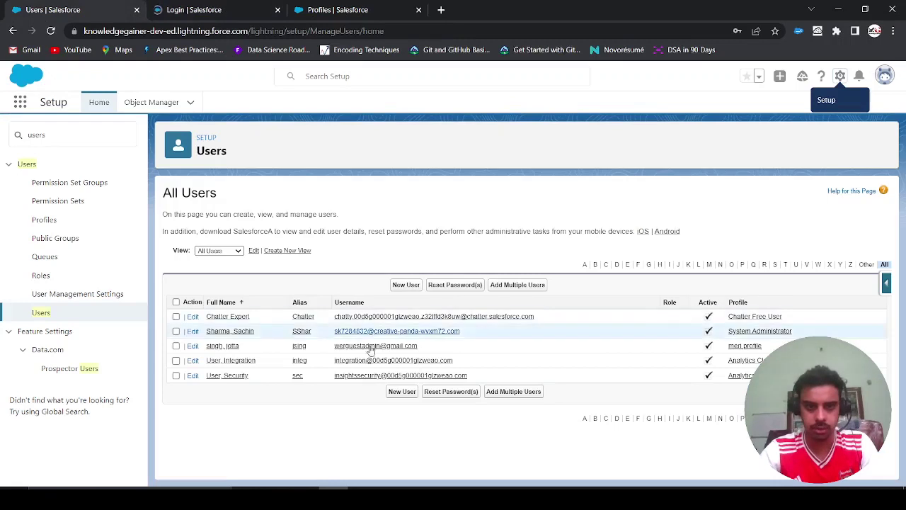
pyautogui.moveTo(419, 346); pyautogui.dragTo(333, 347)
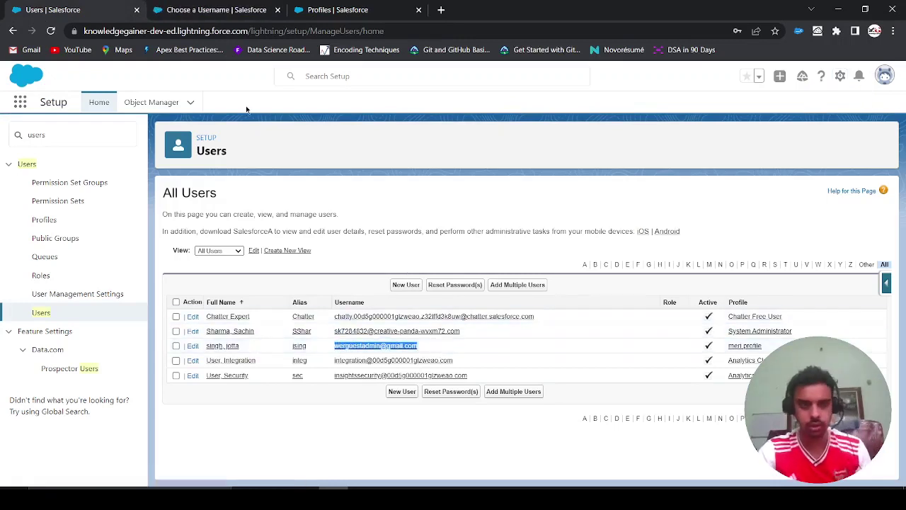
pyautogui.click(202, 8)
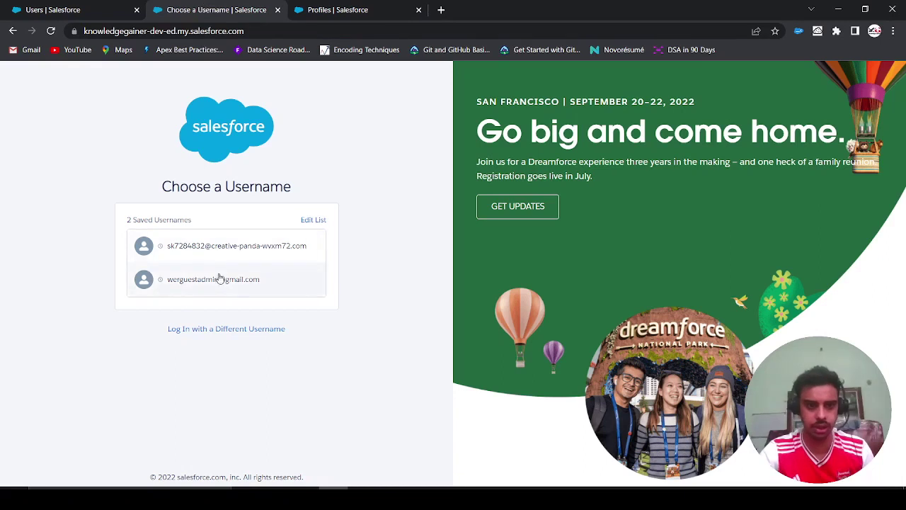
# - Log in as the test user with the saved username and the account password
pyautogui.click(201, 281)
pyautogui.click(206, 270)
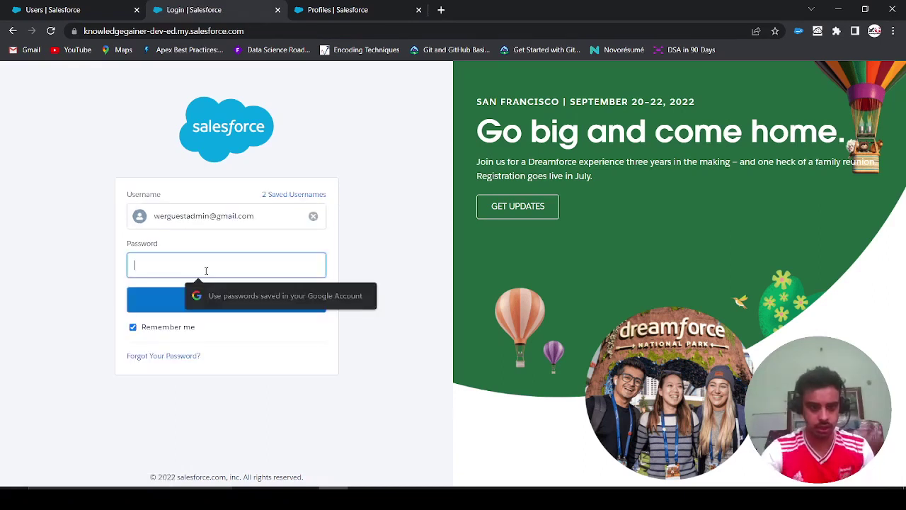
pyautogui.write('..')
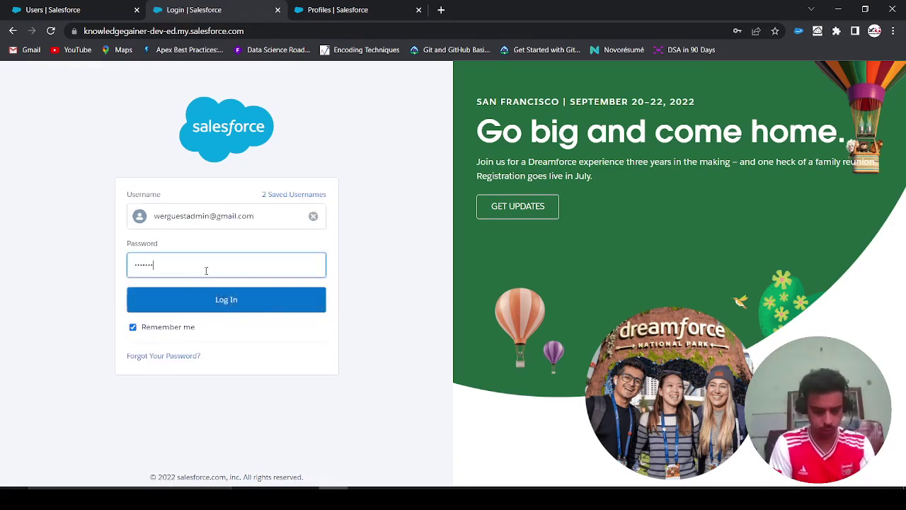
pyautogui.press('Return')
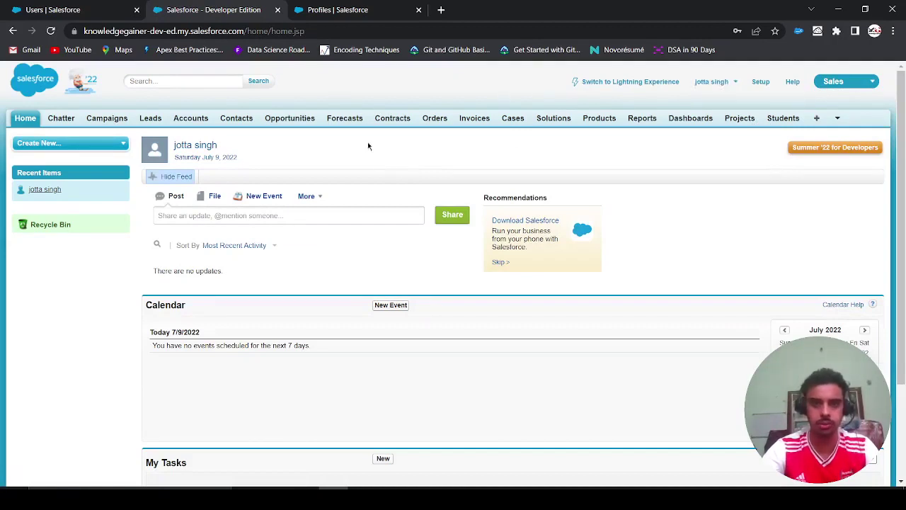
# - Open the All Tabs (+) page in a new browser tab
pyautogui.rightClick(816, 119)
pyautogui.press('Escape')
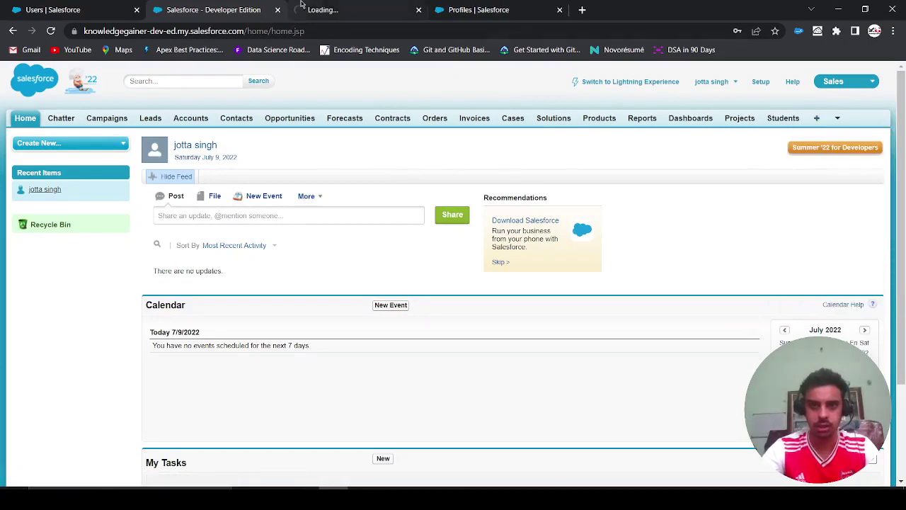
pyautogui.click(333, 10)
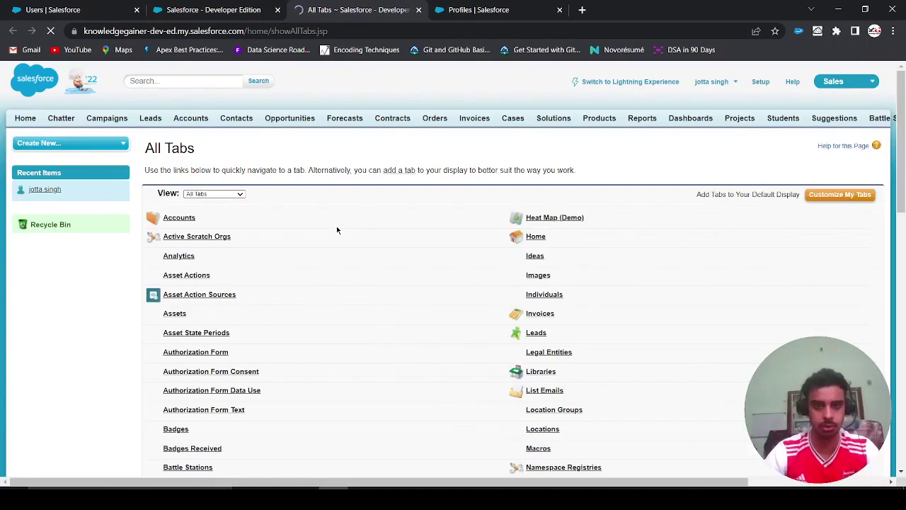
# - Find Rooms in the tab list and open its home page listing room2, then return to meri profile
pyautogui.hotkey('ctrl', 'f')
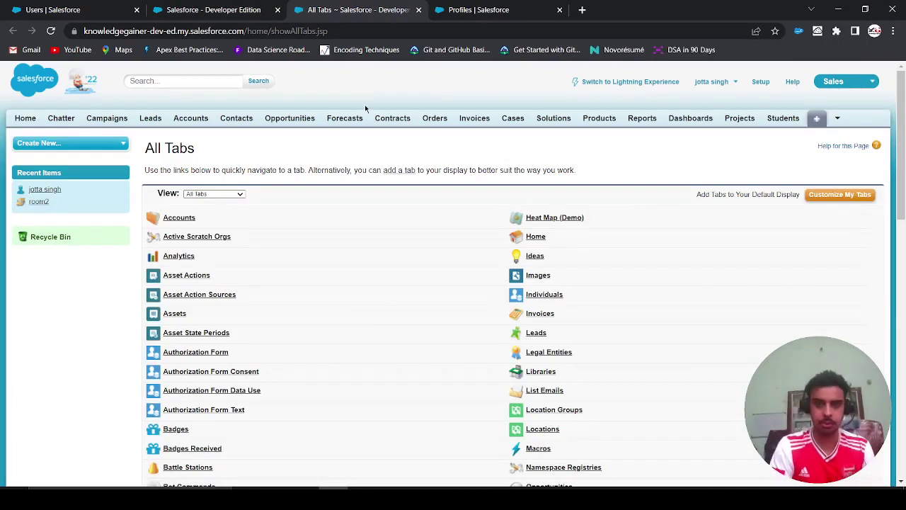
pyautogui.hotkey('ctrl', 'f')
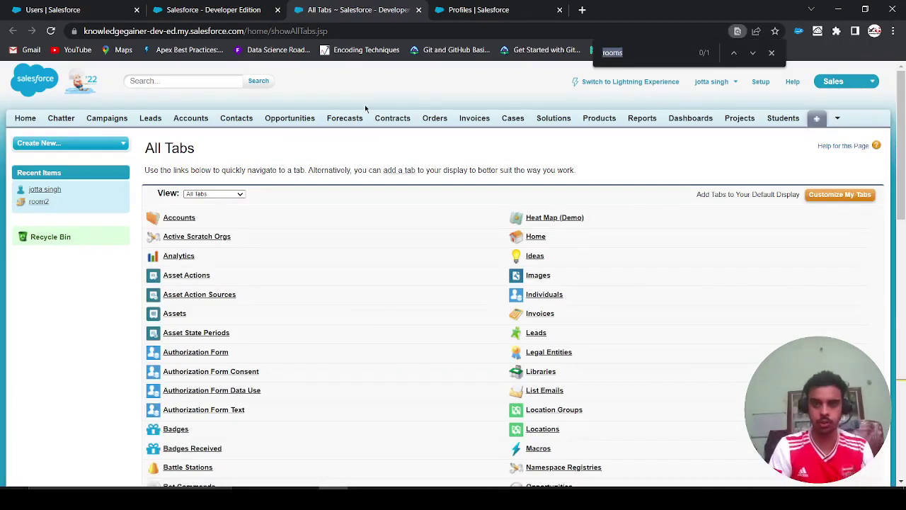
pyautogui.click(735, 54)
pyautogui.click(541, 278)
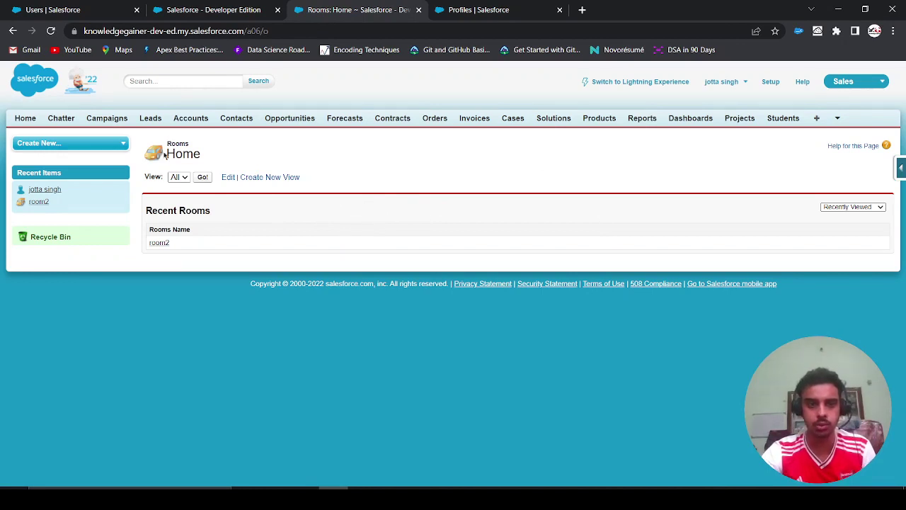
pyautogui.click(478, 9)
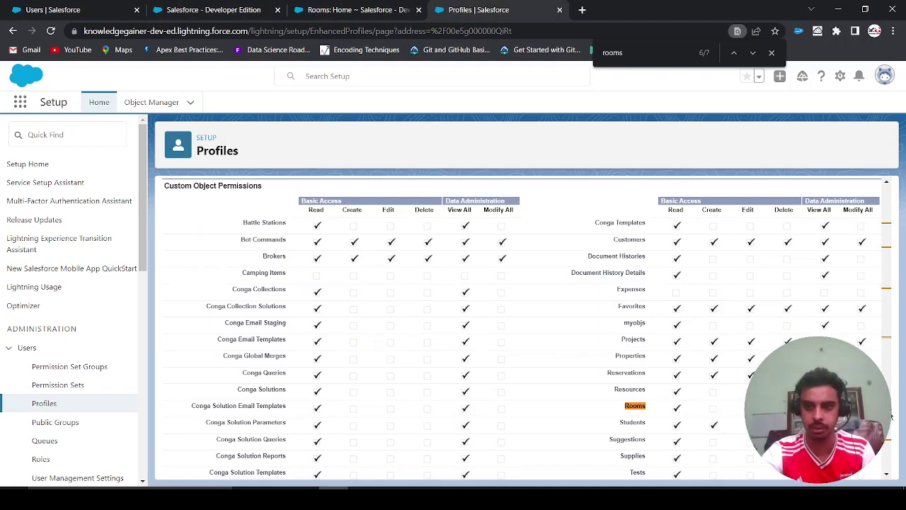
# - Edit meri profile to tick Create alongside Read for Rooms, and save
pyautogui.scroll(20, 408, 404)
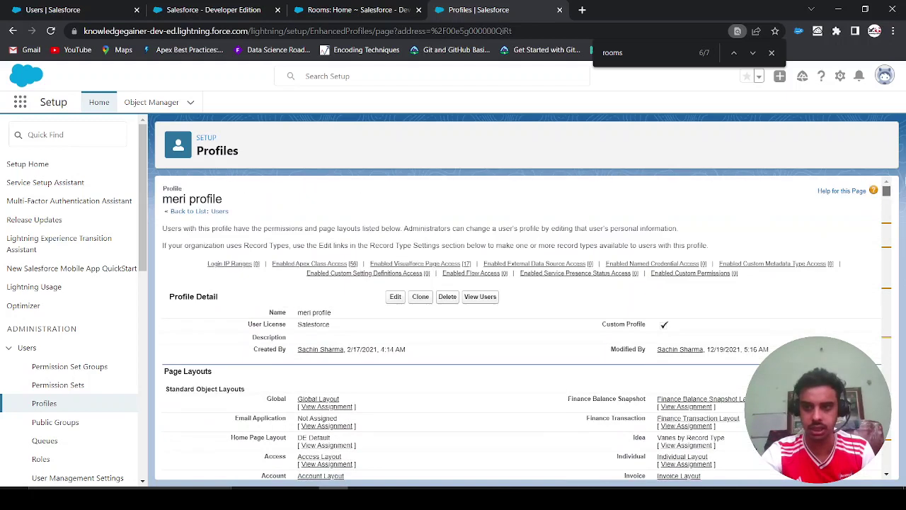
pyautogui.click(395, 297)
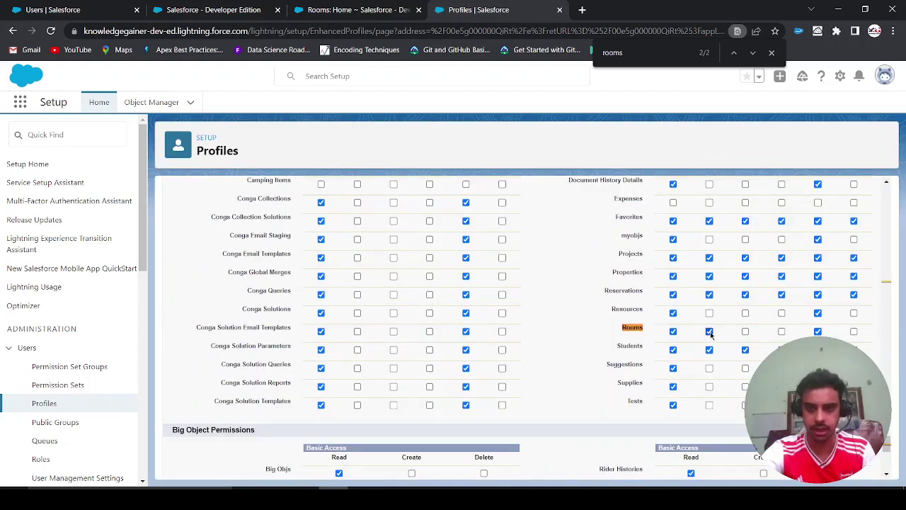
pyautogui.scroll(1, 739, 333)
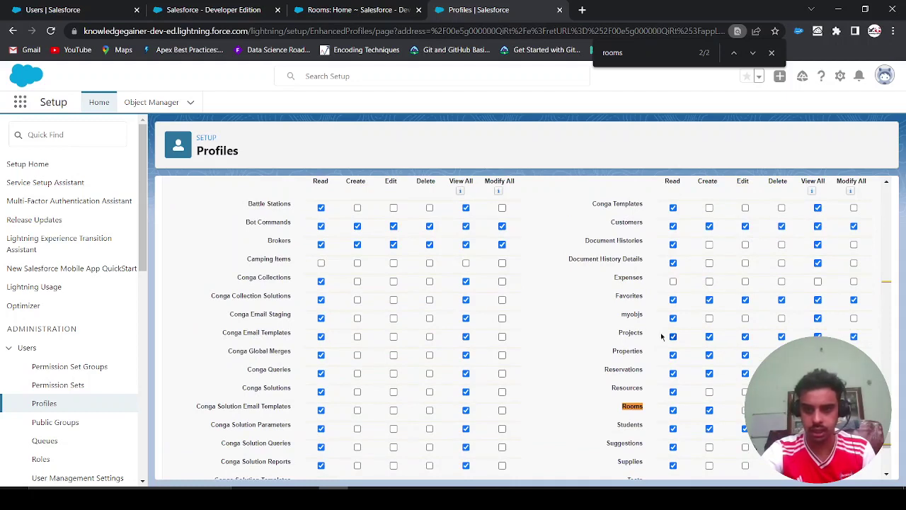
pyautogui.moveTo(890, 443); pyautogui.dragTo(890, 191)
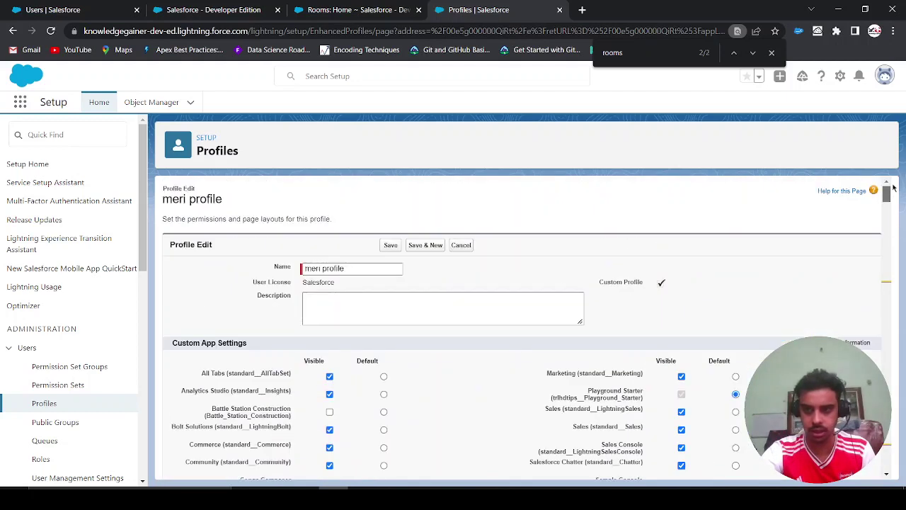
pyautogui.click(391, 245)
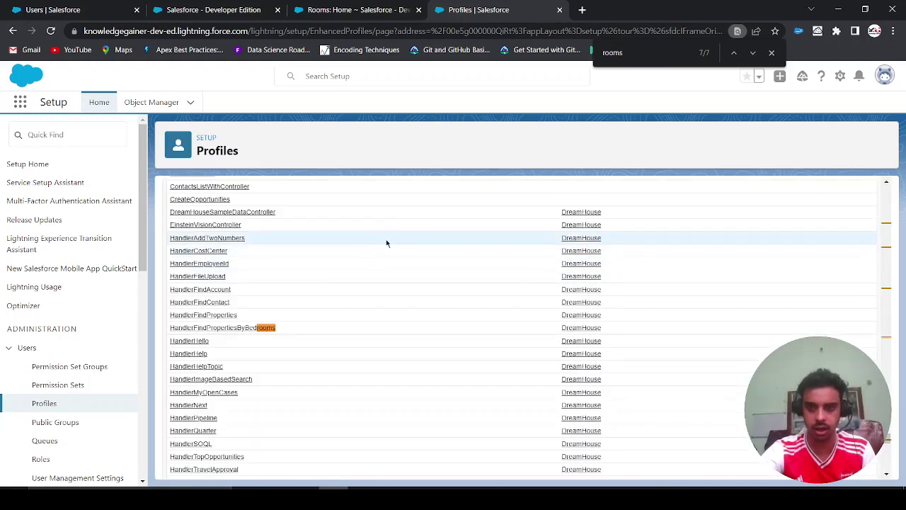
# - Reload the test user's Rooms Home page listing room2 to apply the Create permission
pyautogui.click(356, 8)
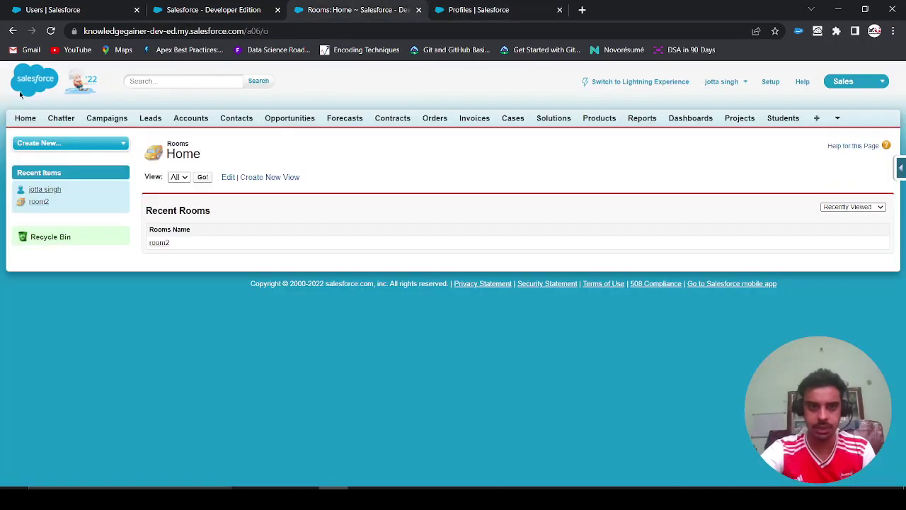
pyautogui.click(51, 31)
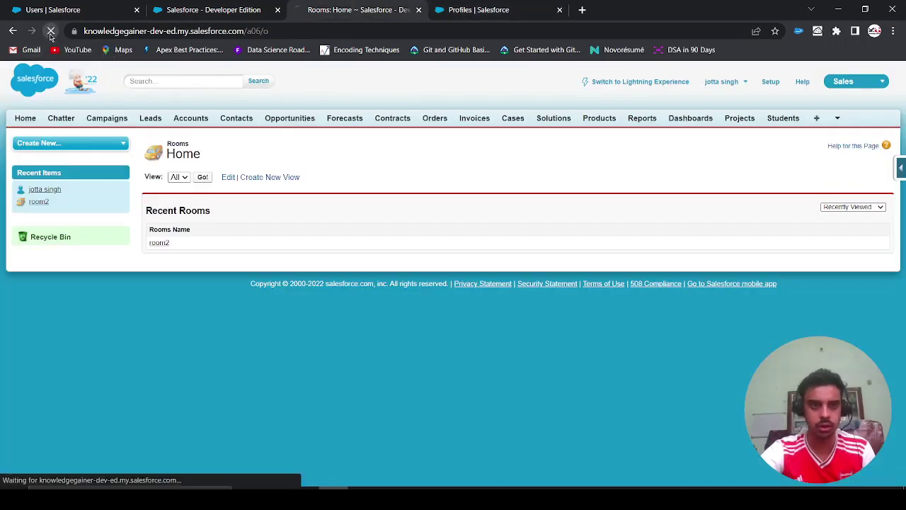